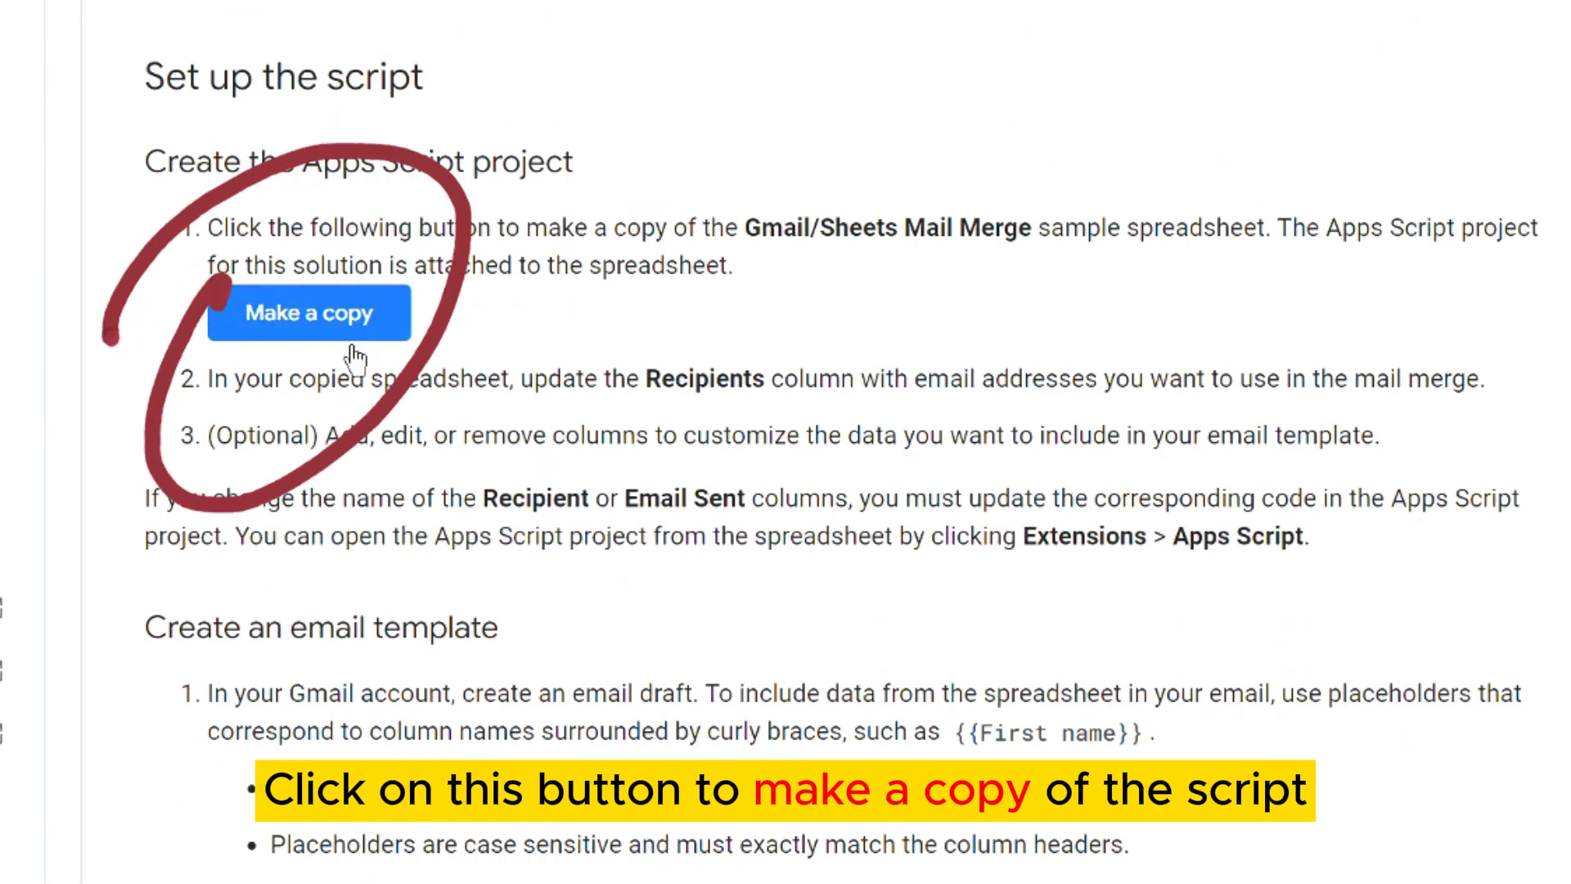
Open the copy page for the Gmail/Sheets mail merge sample from the tutorial.
{"action": "left_click", "coordinate": [400, 464]}
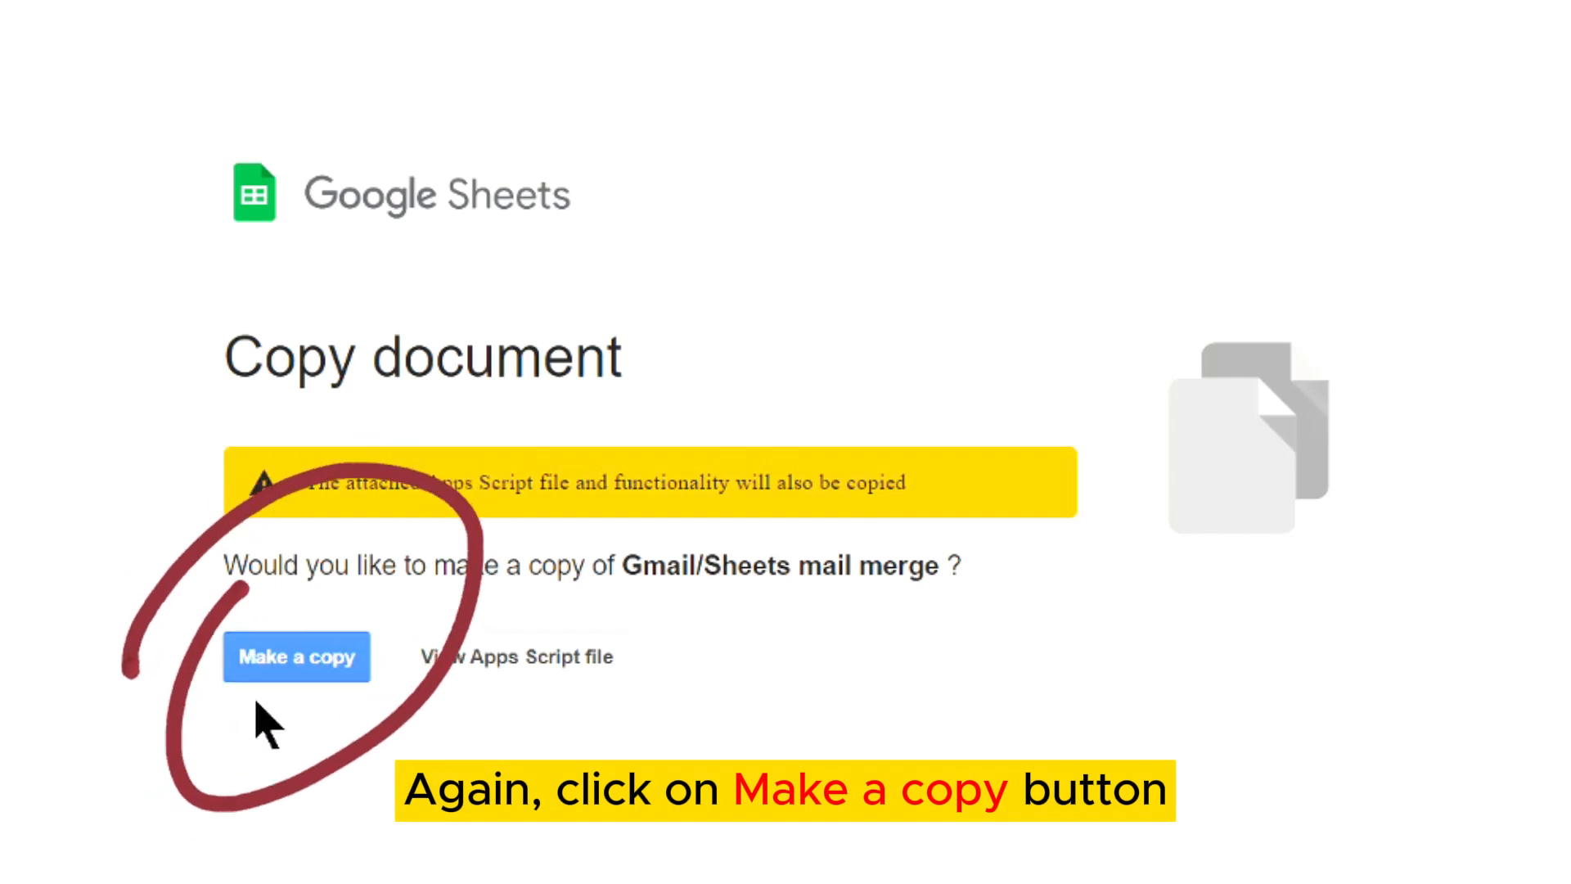
Make your own copy of the Gmail/Sheets mail merge spreadsheet.
{"action": "left_click", "coordinate": [266, 655]}
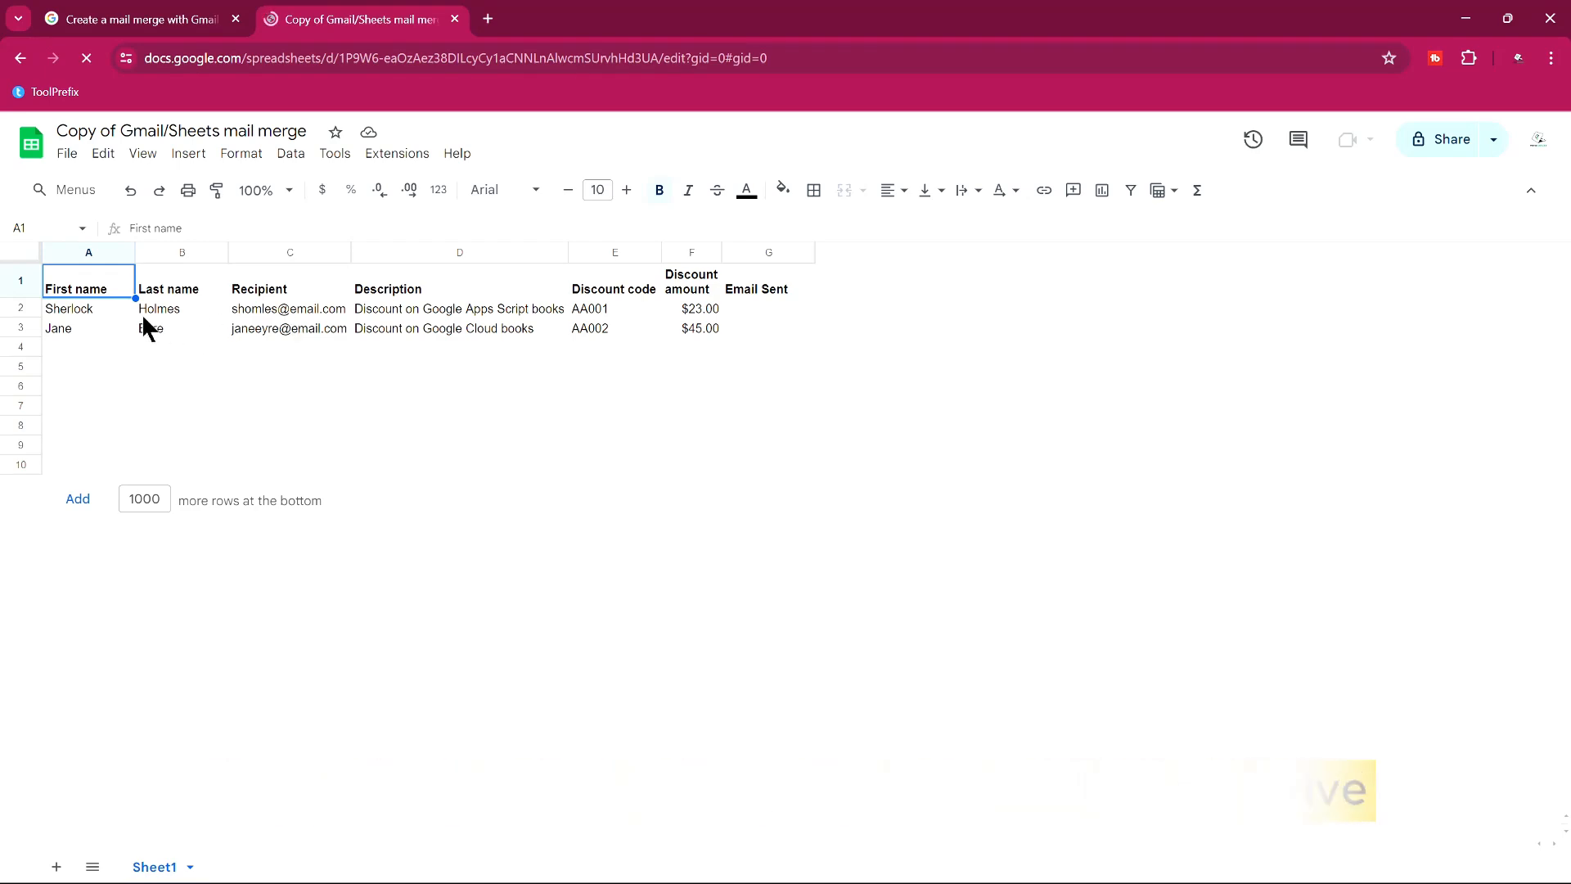
Overwrite the sample names, entering the new recipient's first and last name in row 3.
{"action": "left_click", "coordinate": [101, 311]}
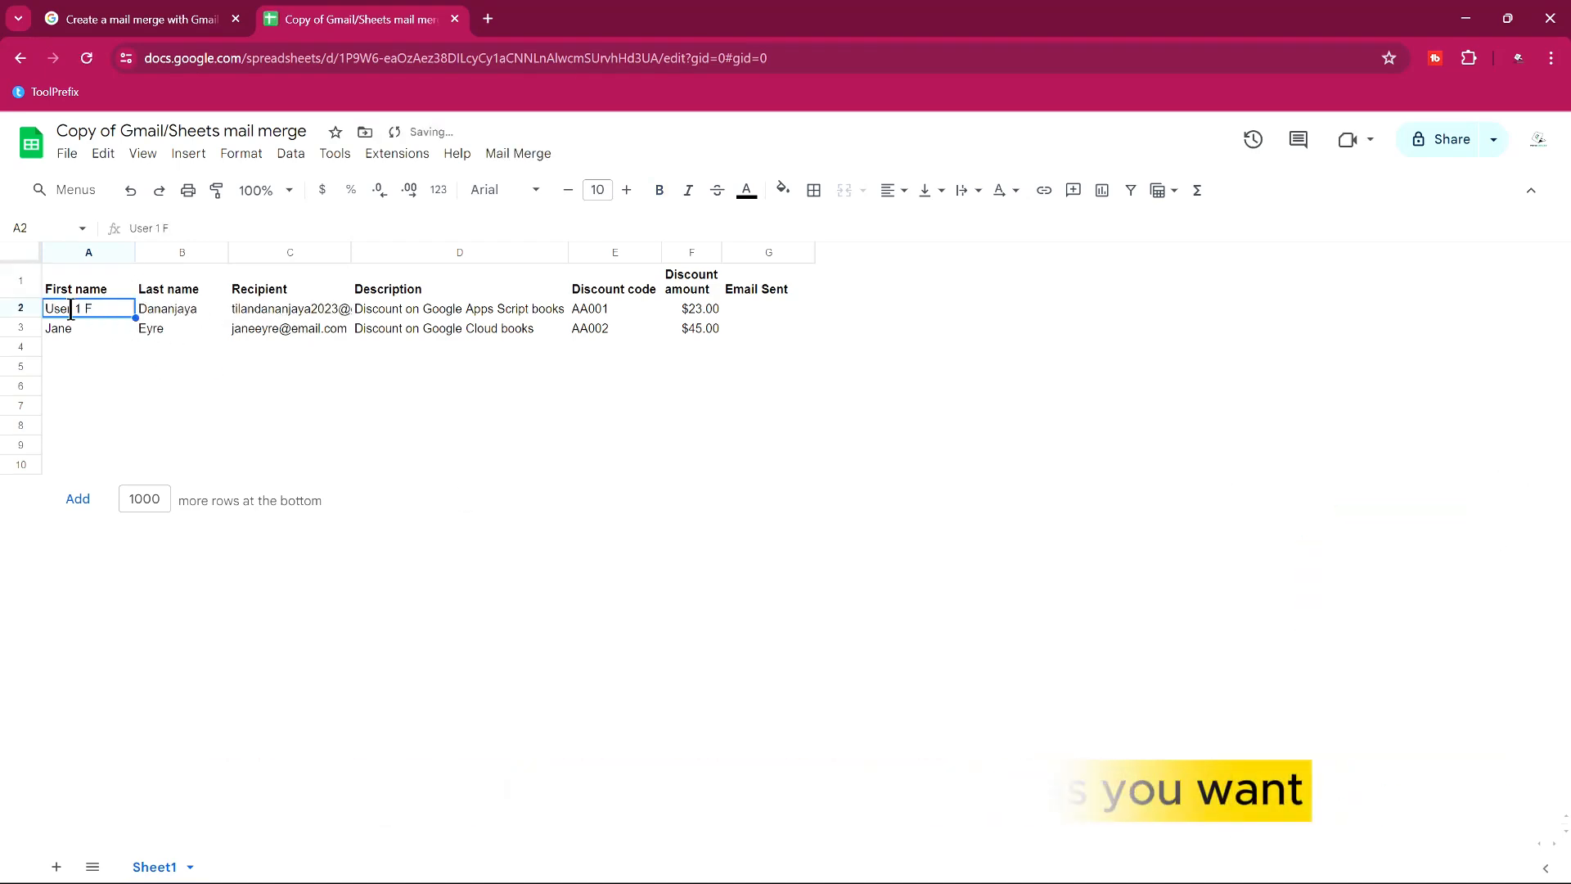
{"action": "double_click", "coordinate": [389, 313]}
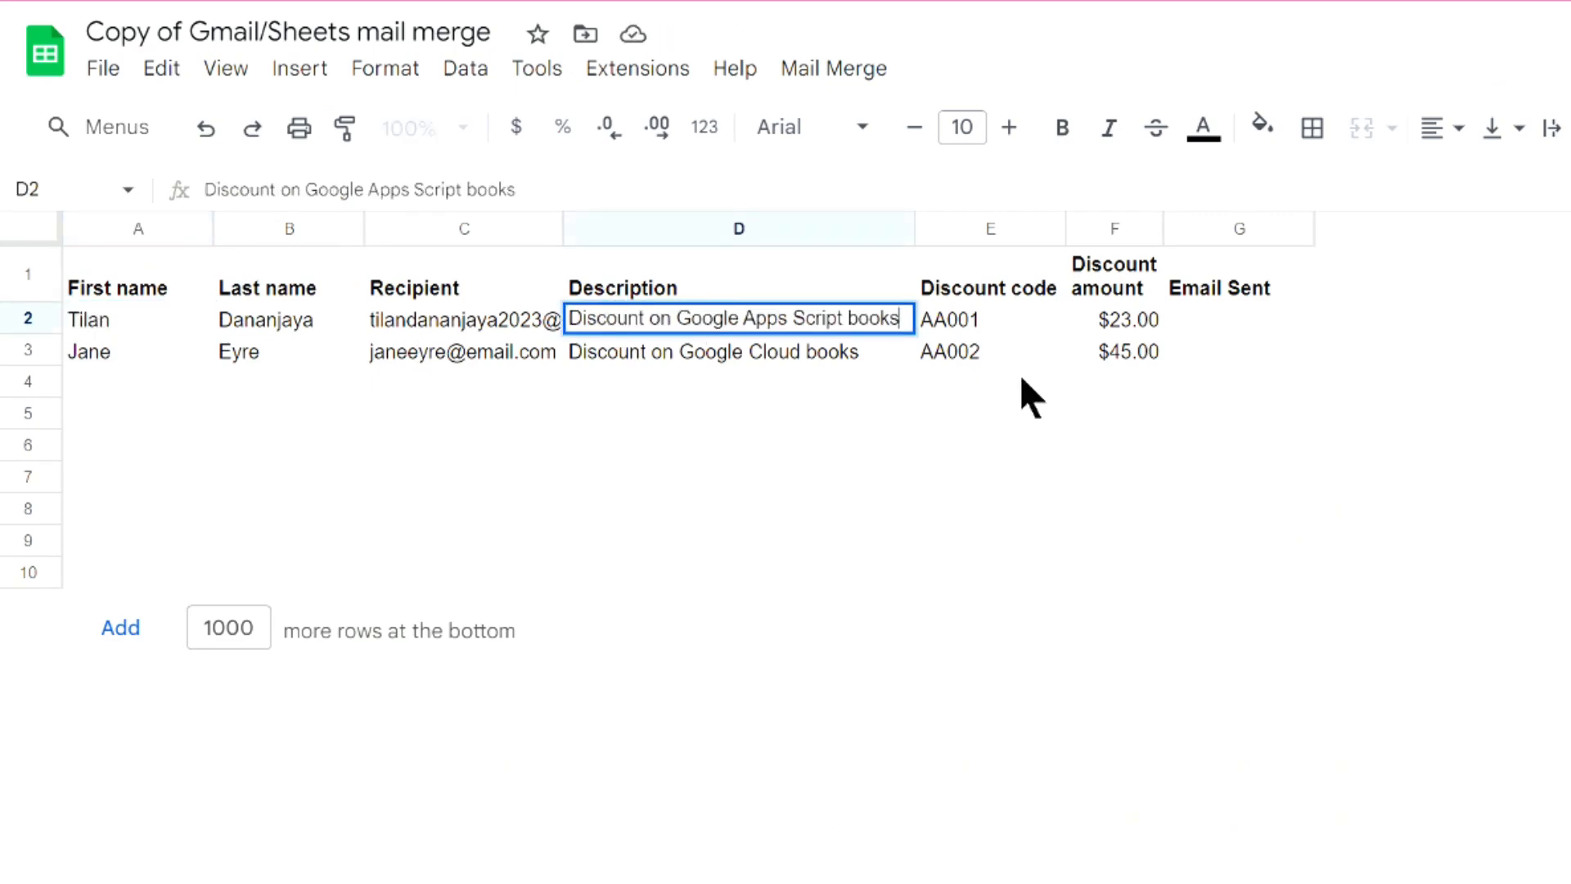
{"action": "left_click", "coordinate": [91, 351]}
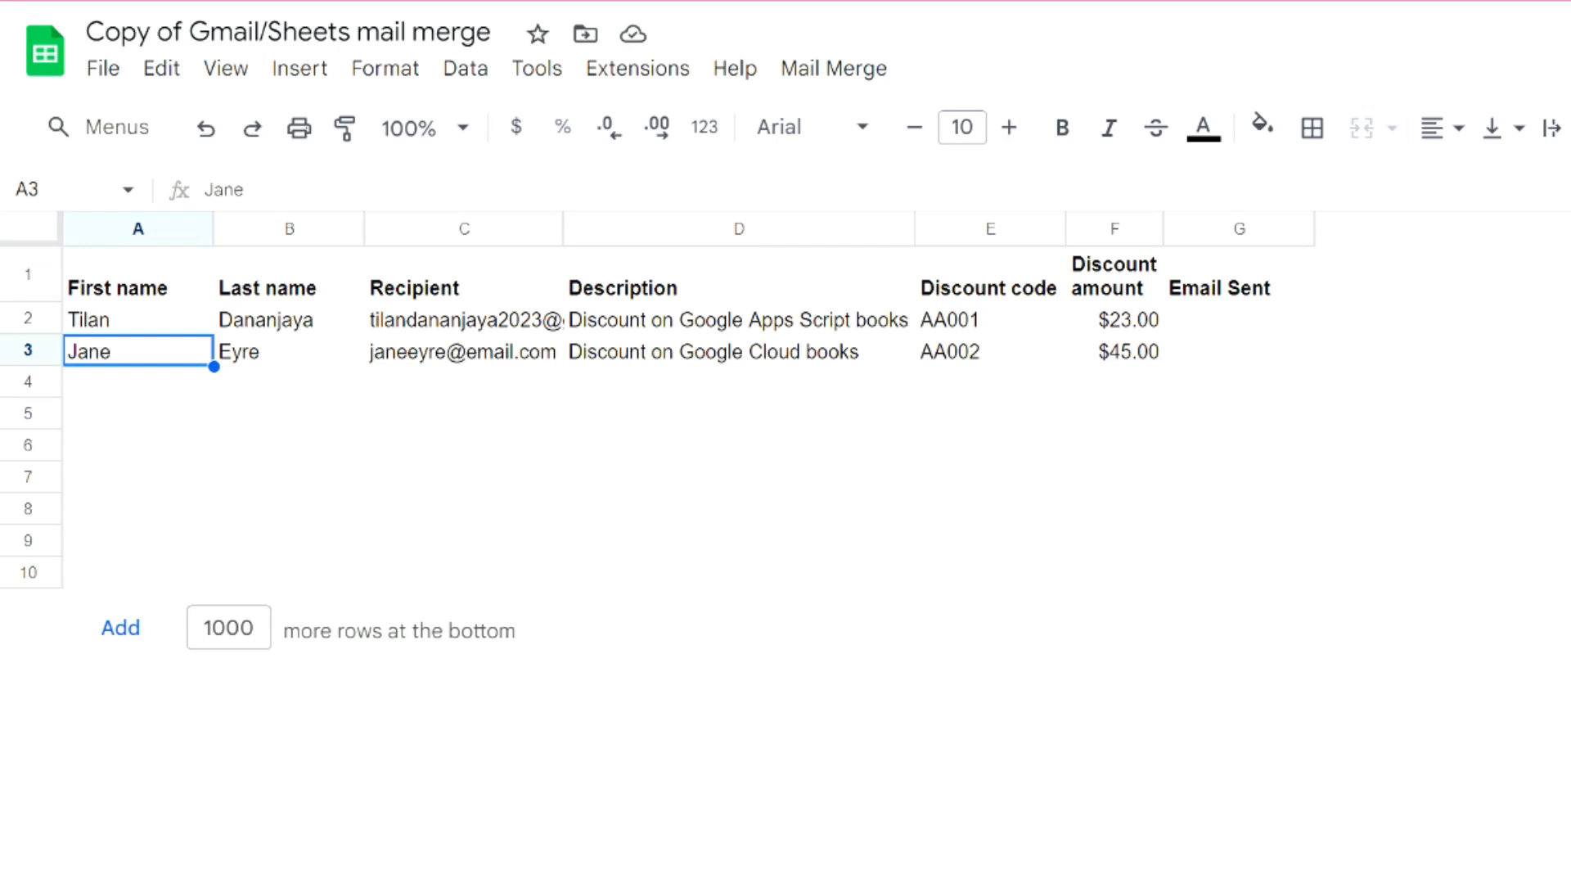
{"action": "left_click", "coordinate": [129, 344]}
{"action": "key", "text": "Tab"}
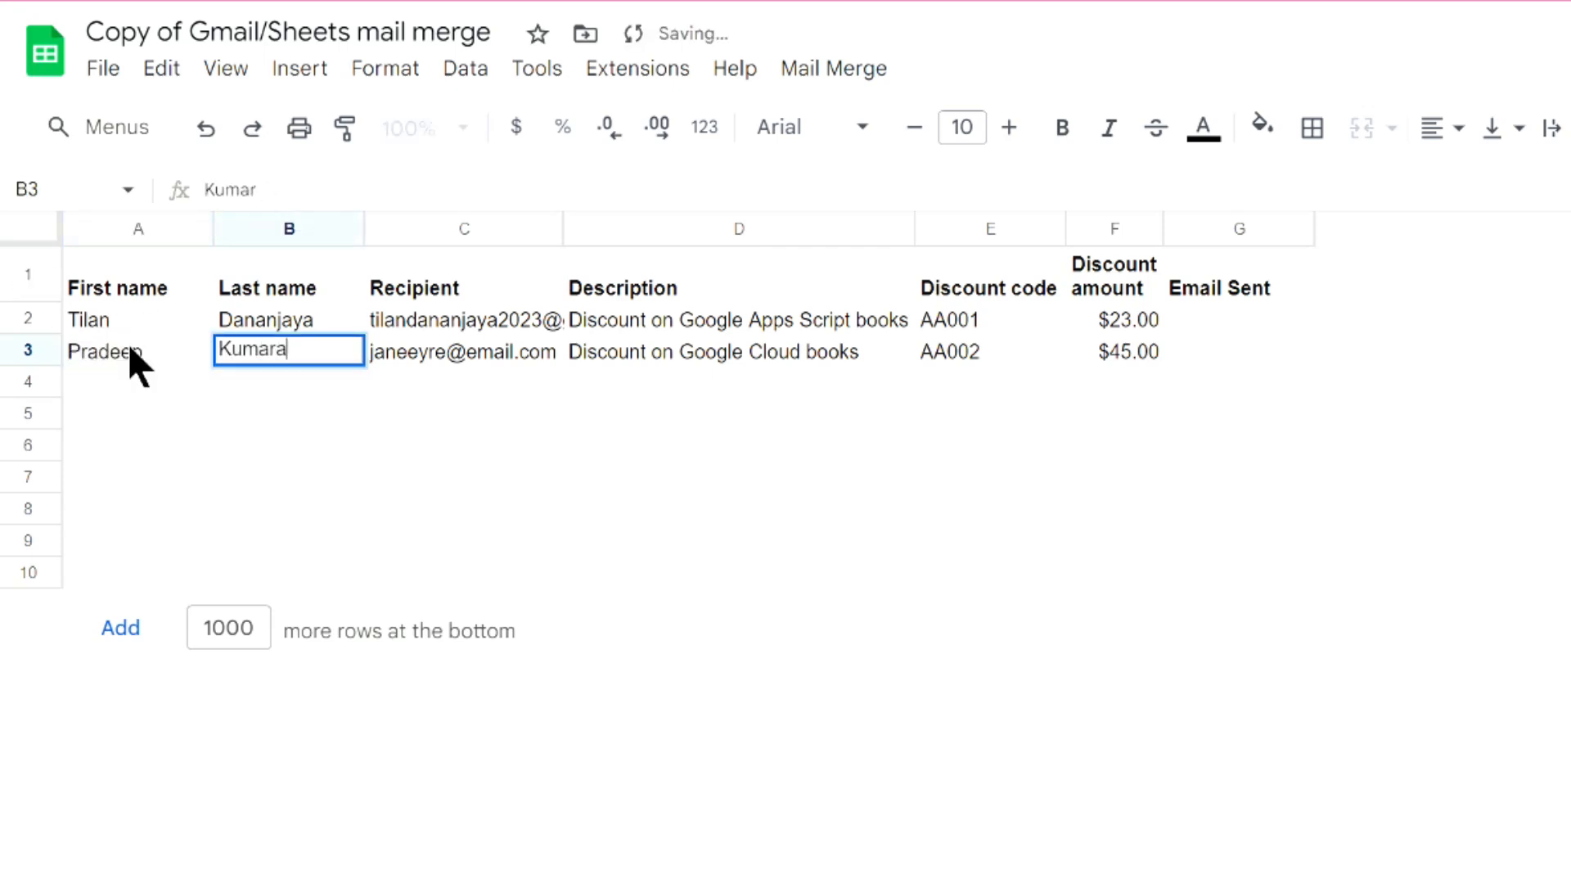
Paste the new recipient's e-mail address into cell C3.
{"action": "left_click", "coordinate": [477, 357]}
{"action": "right_click", "coordinate": [477, 357]}
{"action": "left_click", "coordinate": [572, 253]}
{"action": "left_click", "coordinate": [761, 352]}
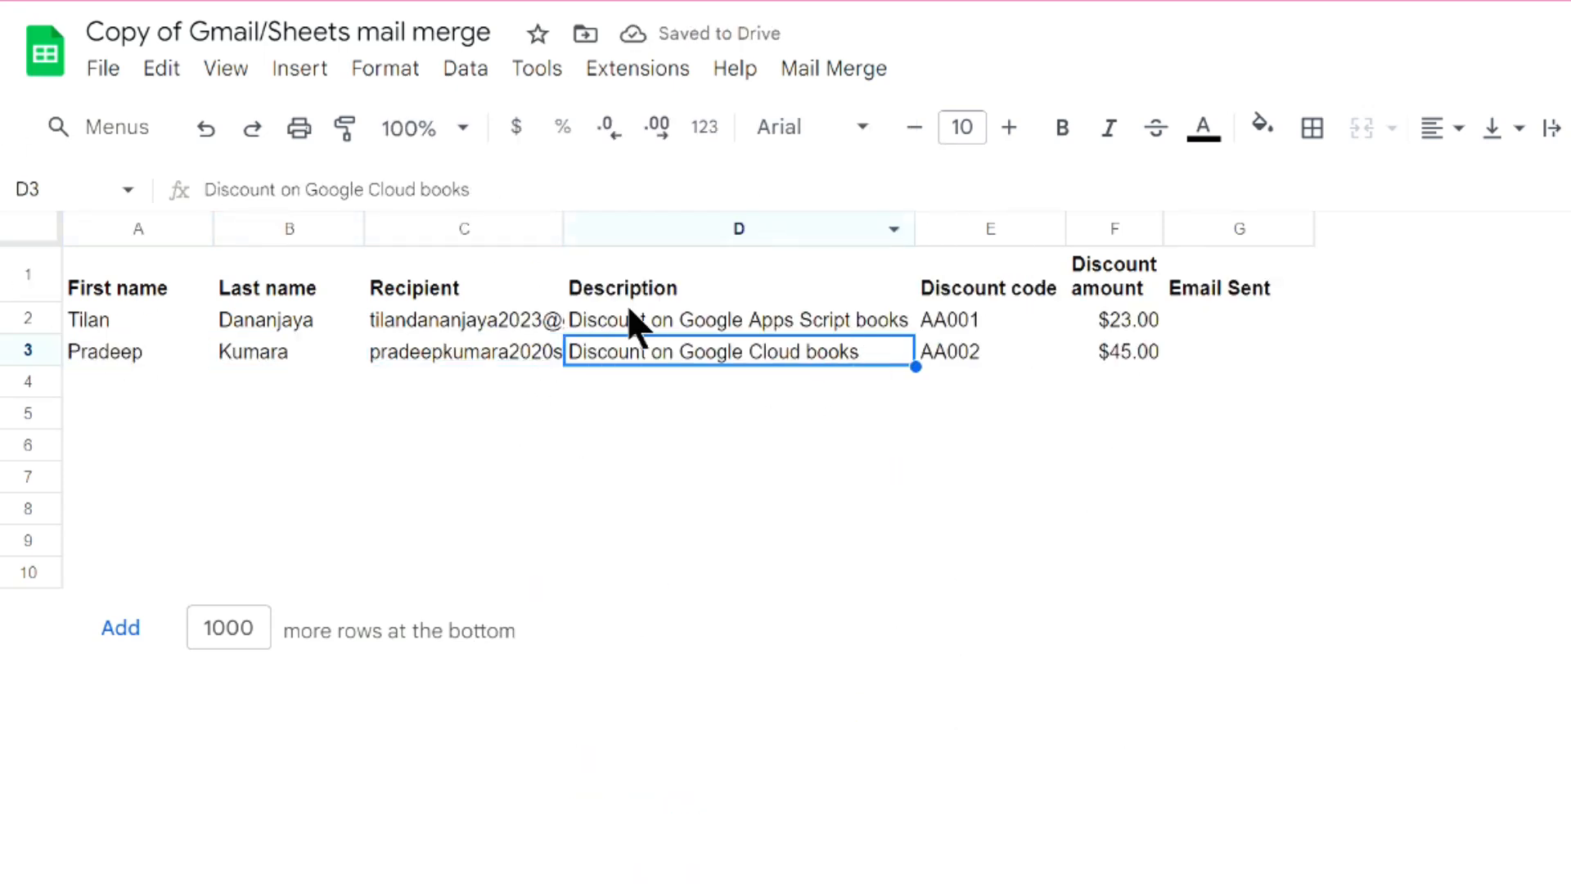
{"action": "left_click", "coordinate": [736, 445]}
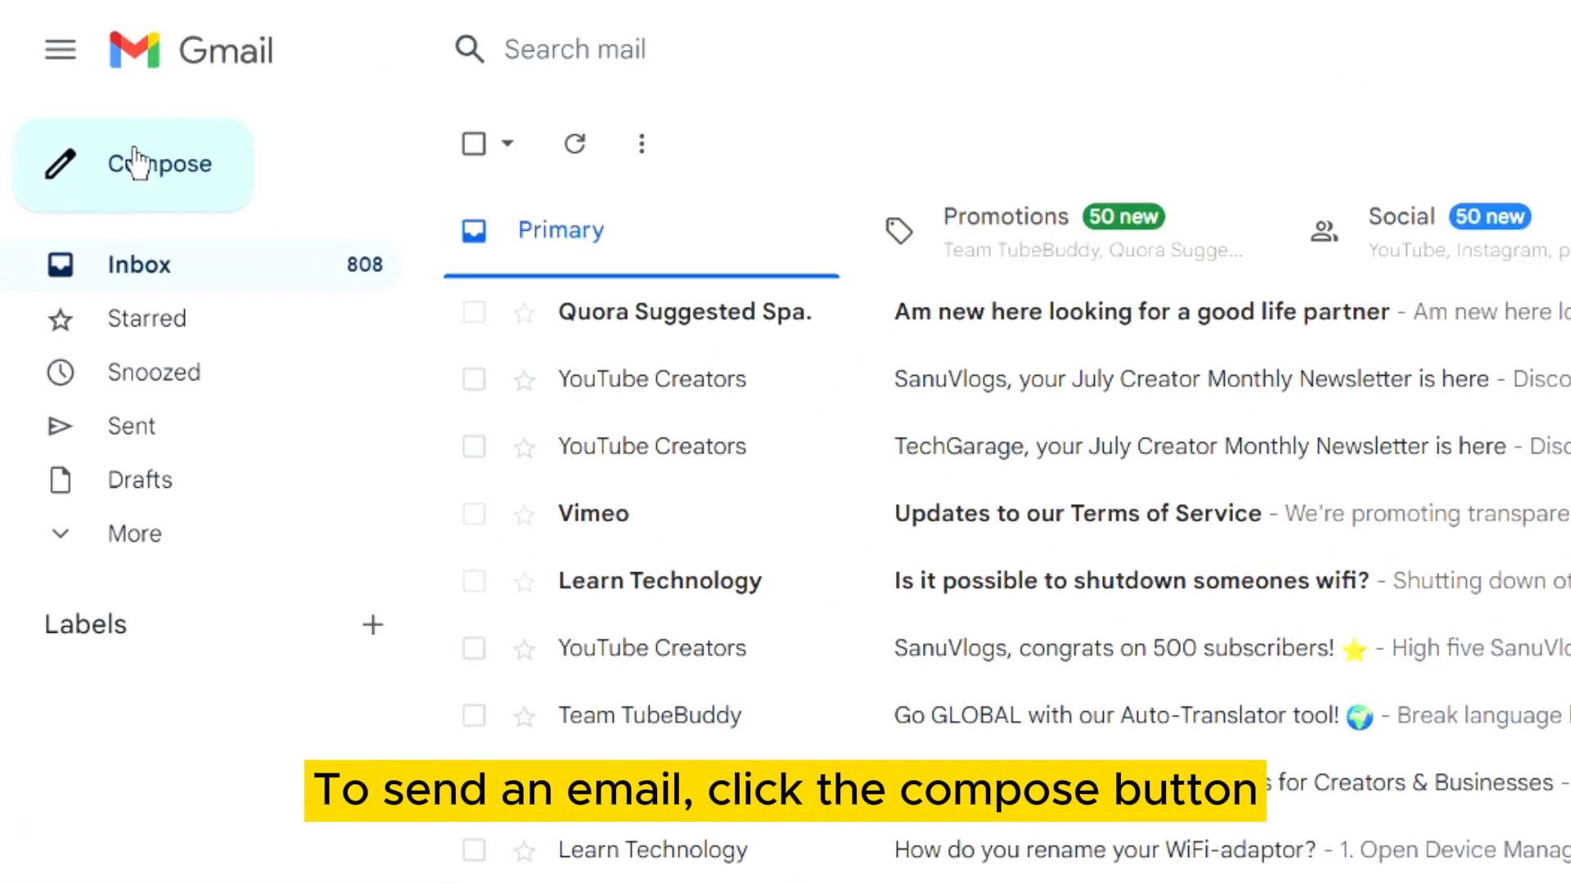
Start a new Gmail draft addressed to {{Recipient}}, copying the header from cell C1.
{"action": "left_click", "coordinate": [136, 163]}
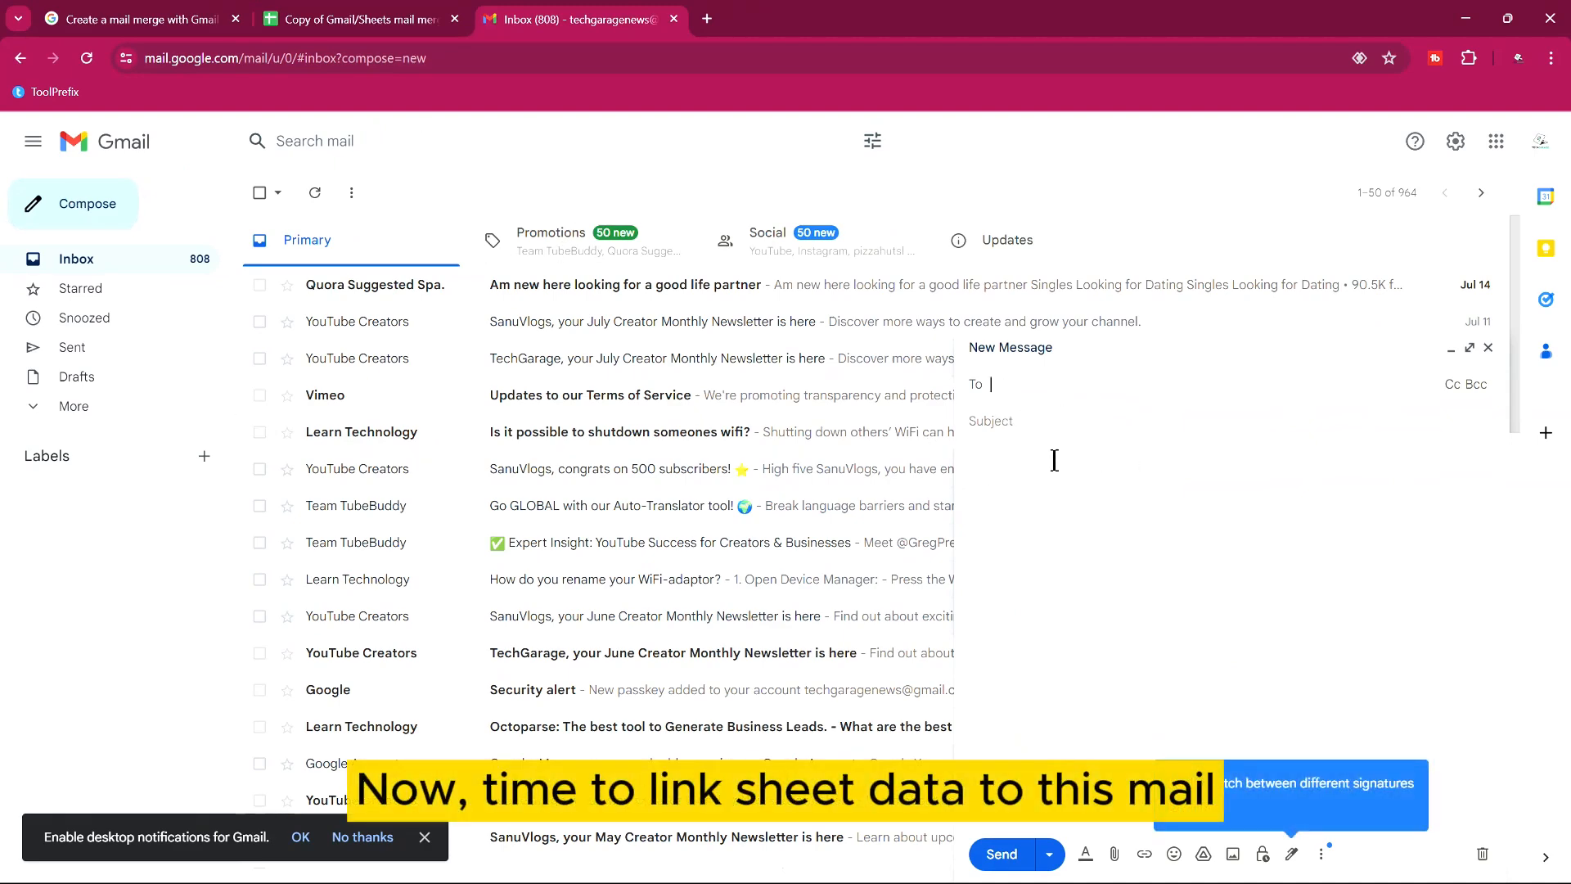
{"action": "type", "text": "{{"}
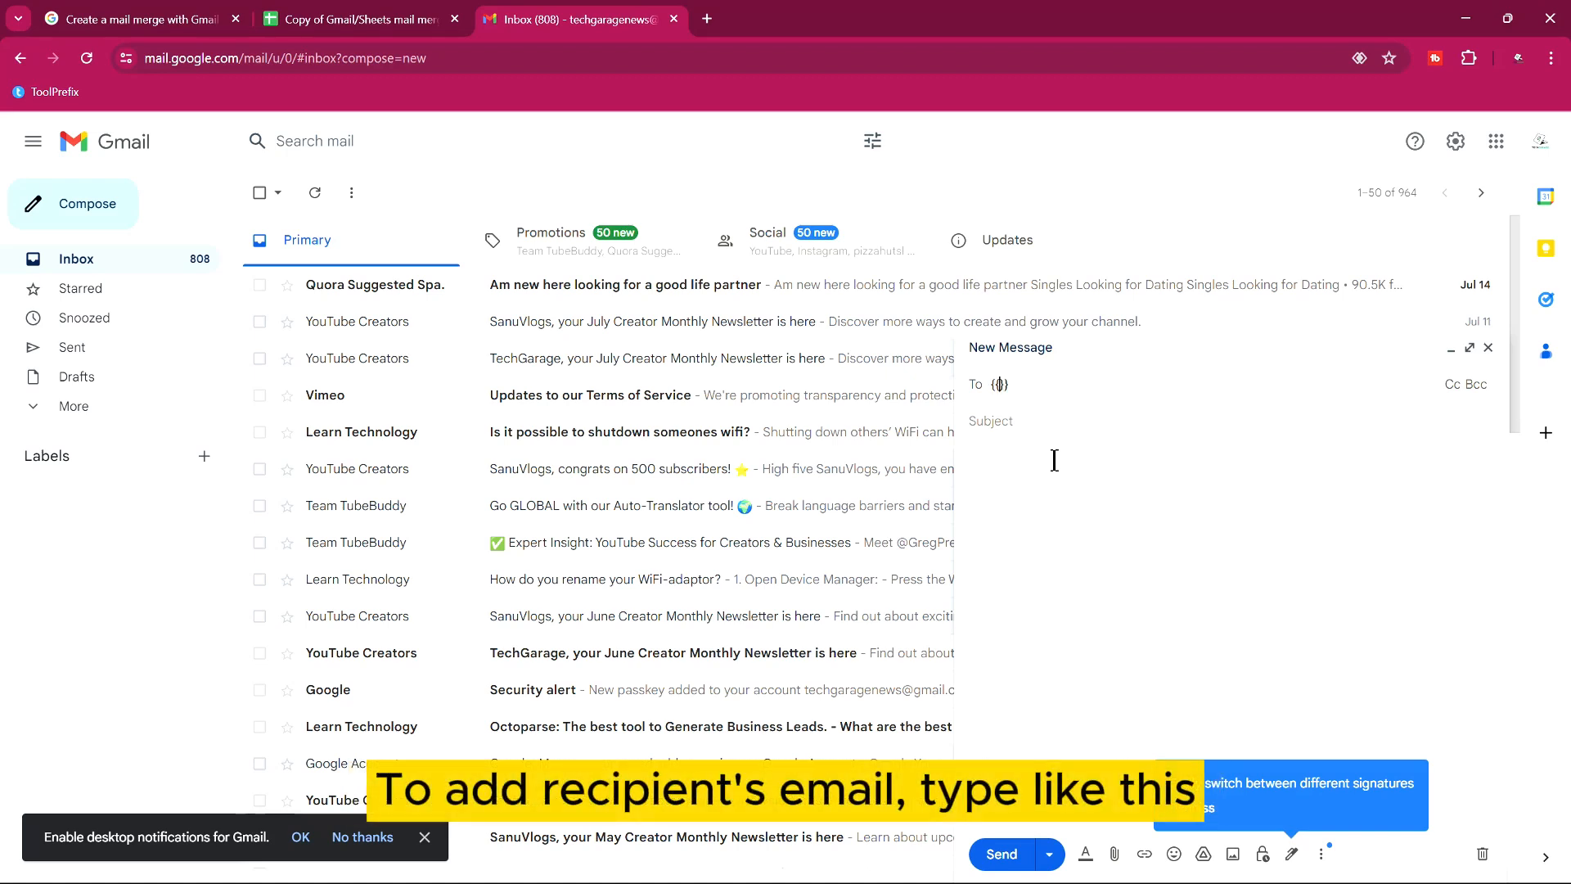
{"action": "left_click", "coordinate": [368, 21]}
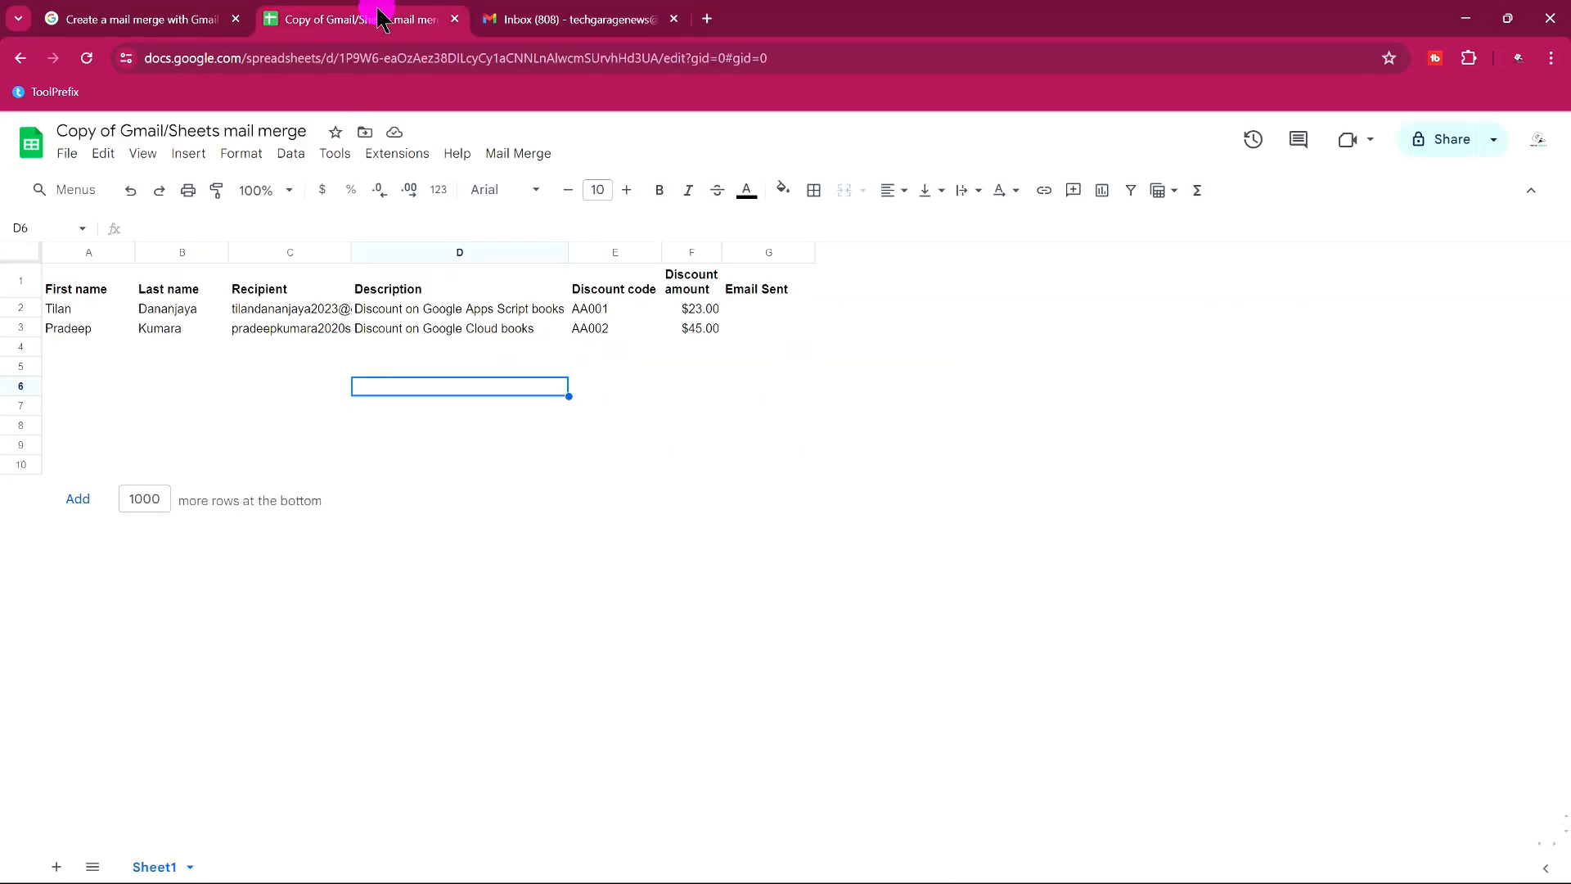
{"action": "left_click", "coordinate": [263, 288]}
{"action": "key", "text": "ctrl+c"}
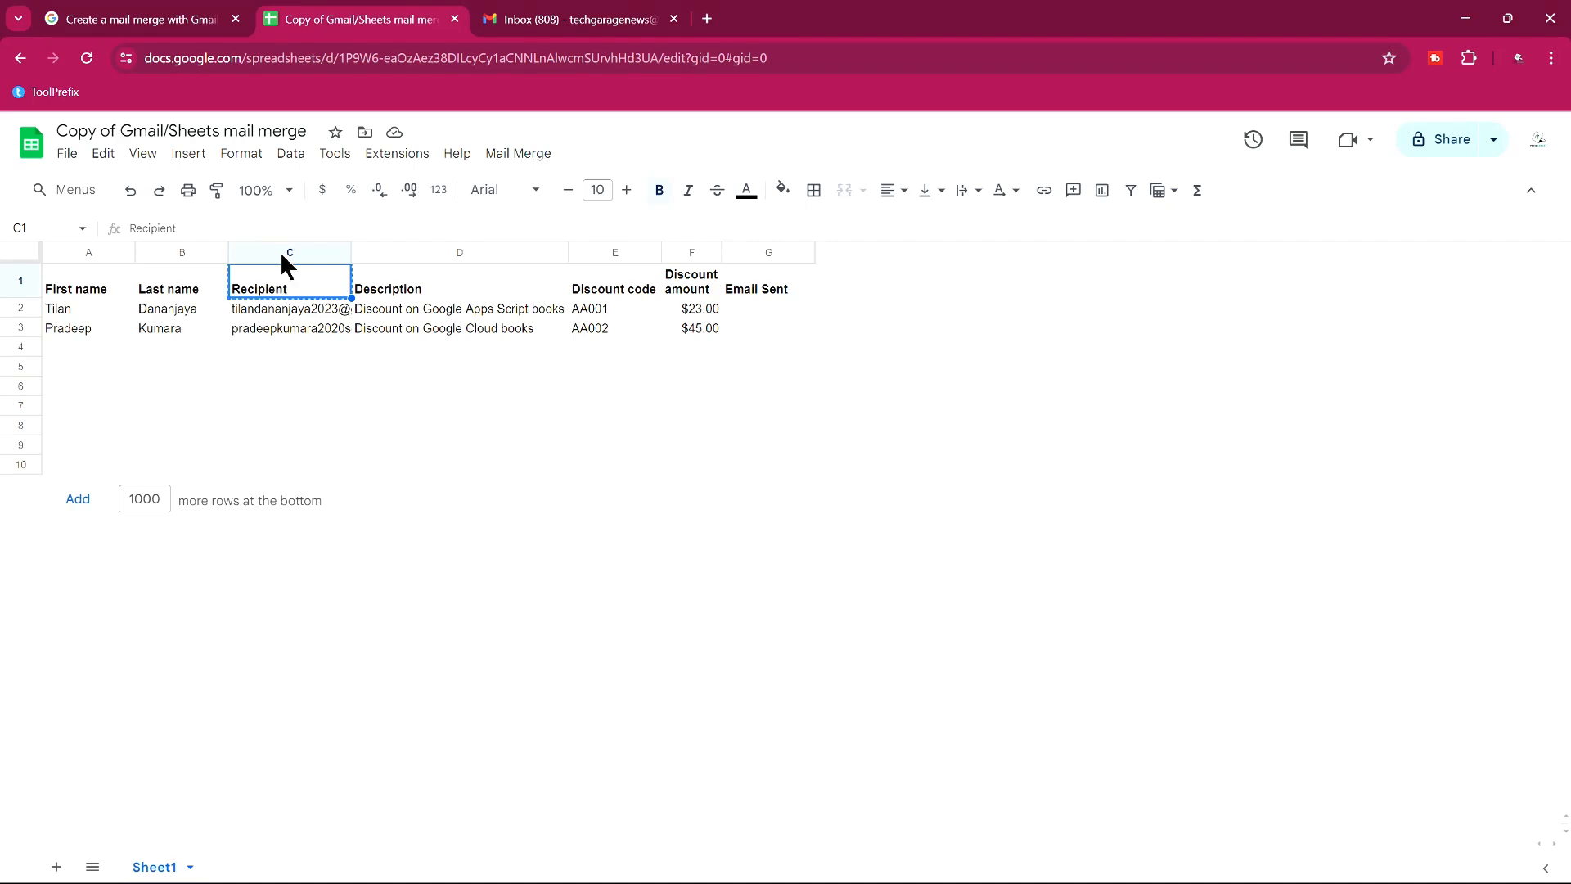
{"action": "left_click", "coordinate": [572, 19]}
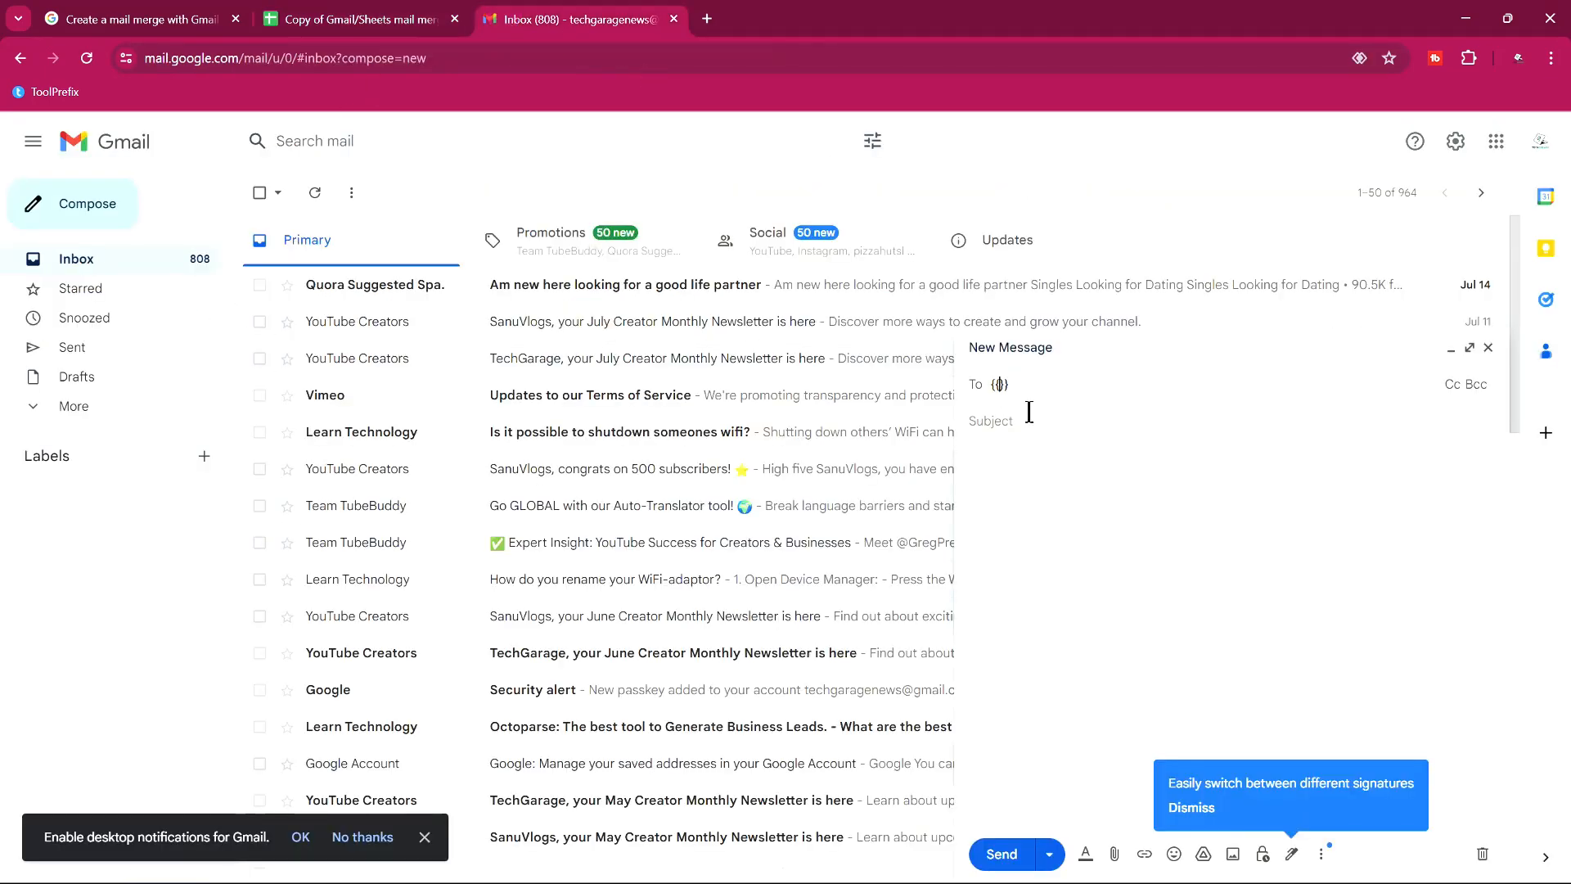
{"action": "key", "text": "ctrl+v"}
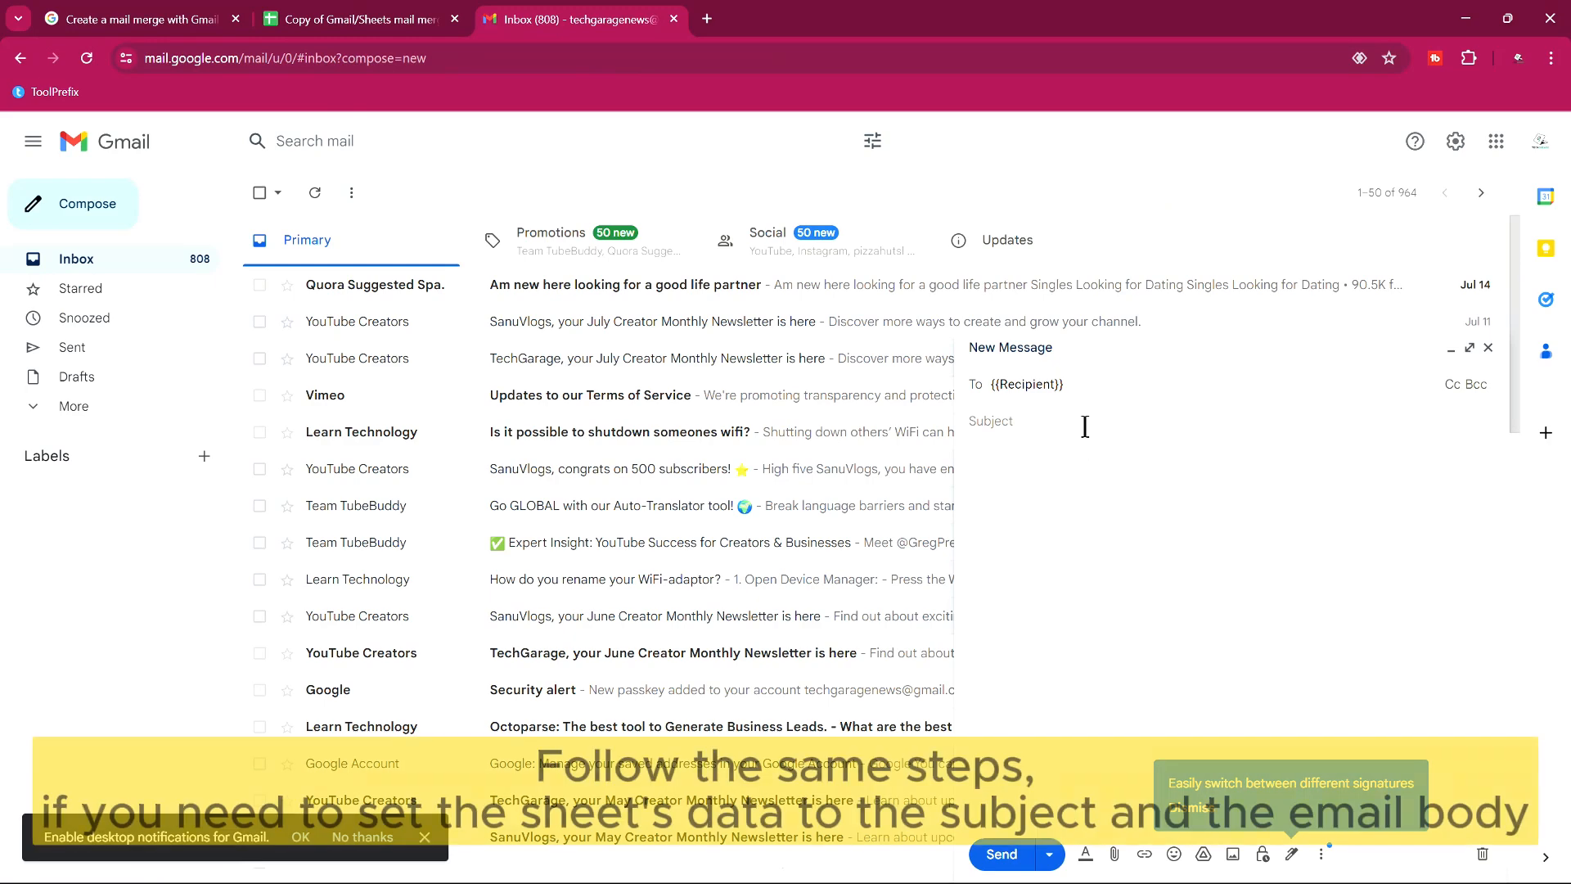
Give the draft the subject 'Test Sample Email Service'.
{"action": "left_click", "coordinate": [1085, 421]}
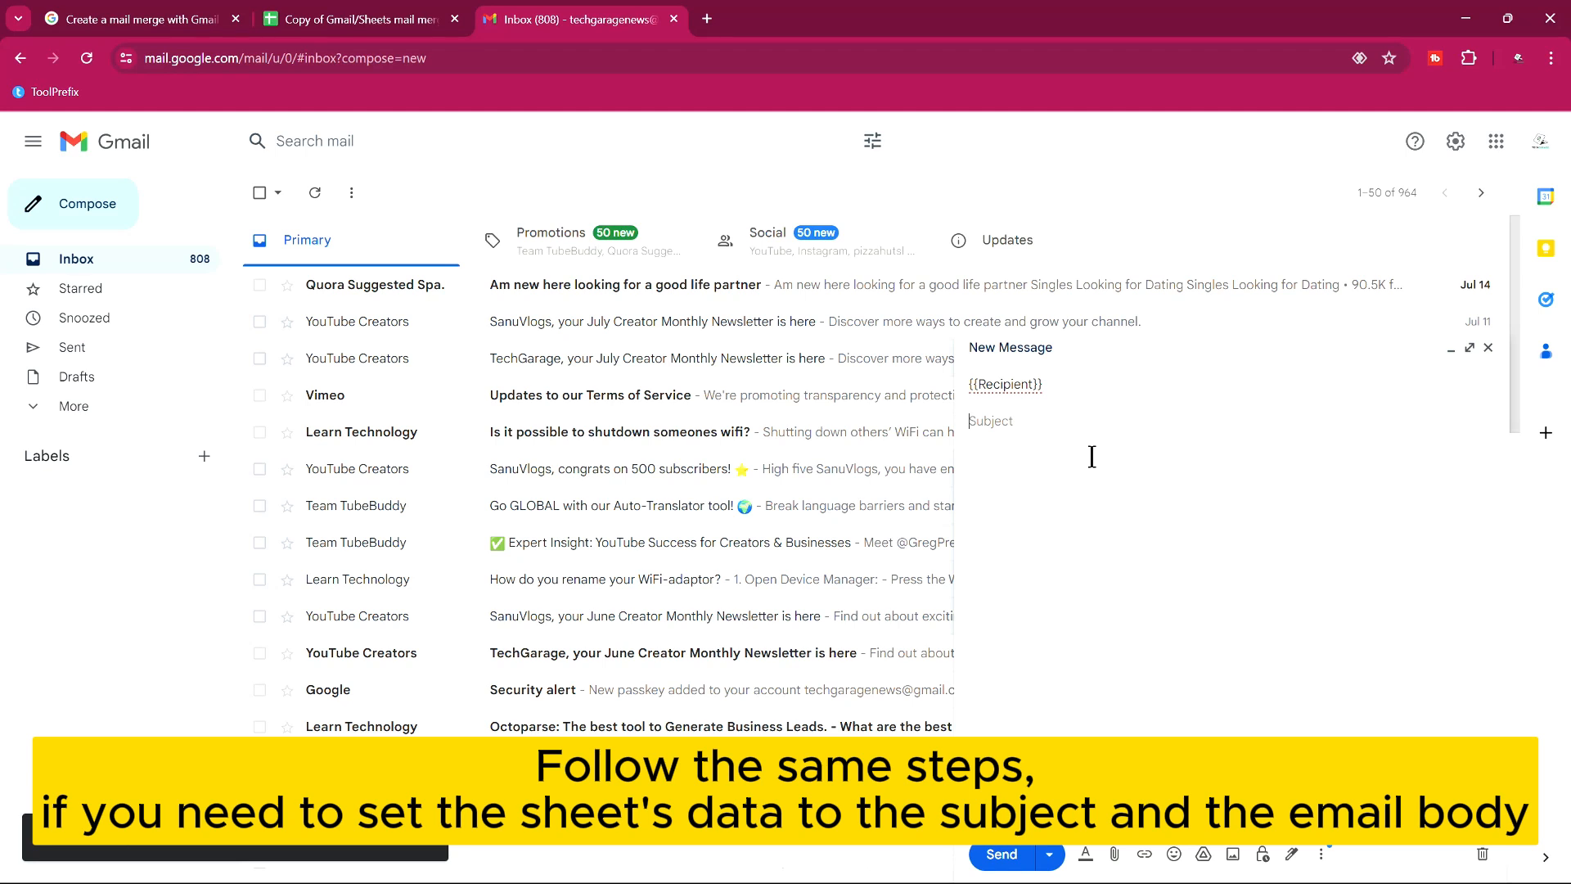
{"action": "type", "text": "Test Sample Email Service"}
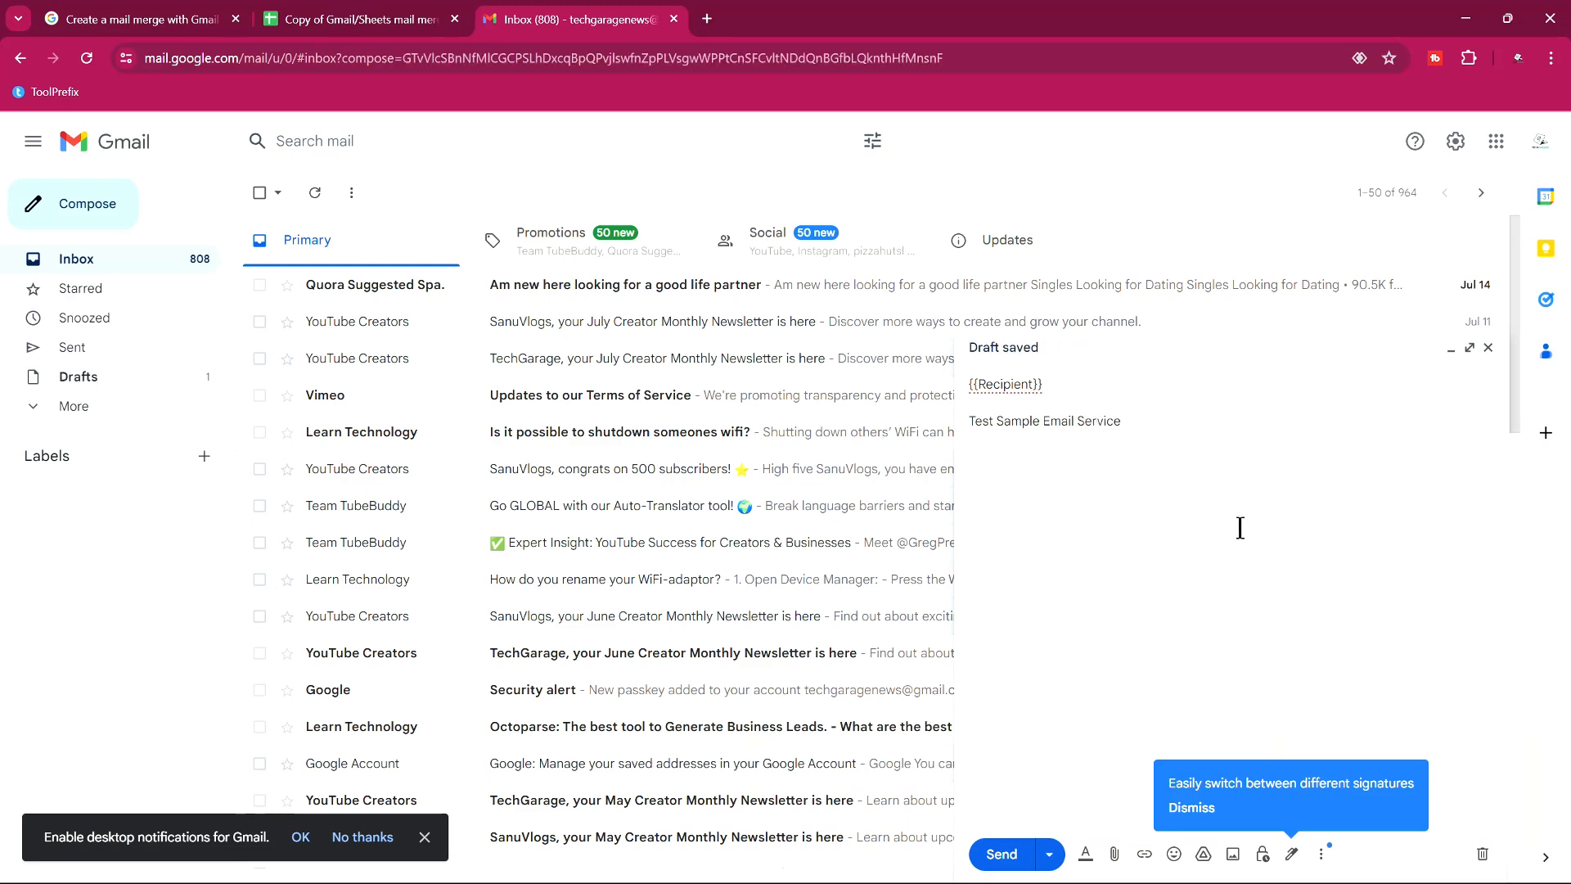
{"action": "left_click", "coordinate": [365, 18]}
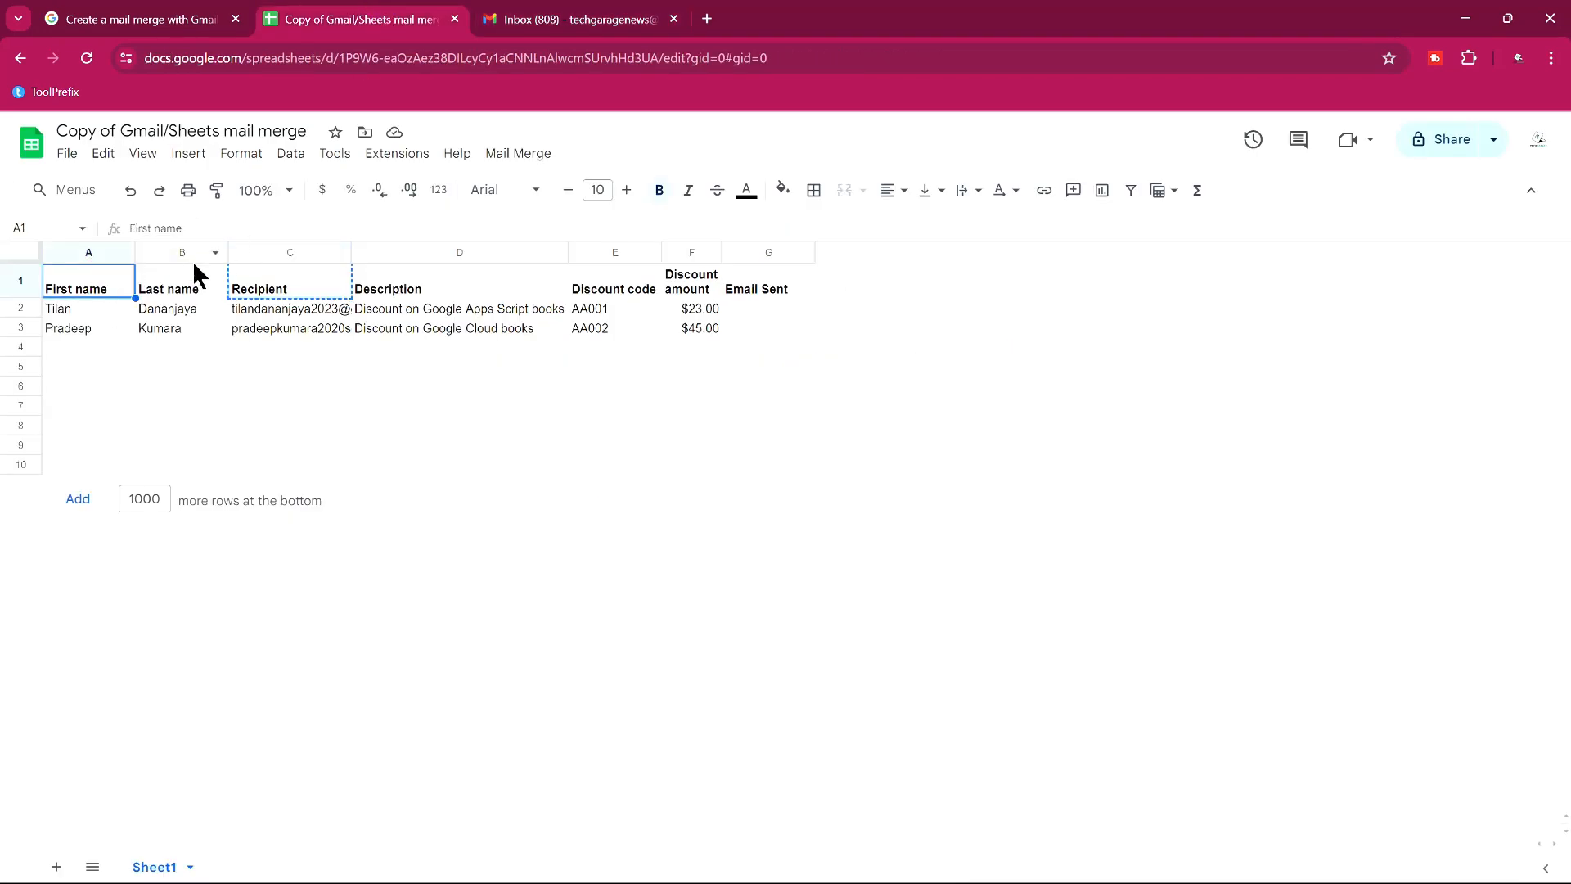
Begin the body with 'Dear {{First name}}' and a sample-email test sentence.
{"action": "left_click", "coordinate": [544, 18]}
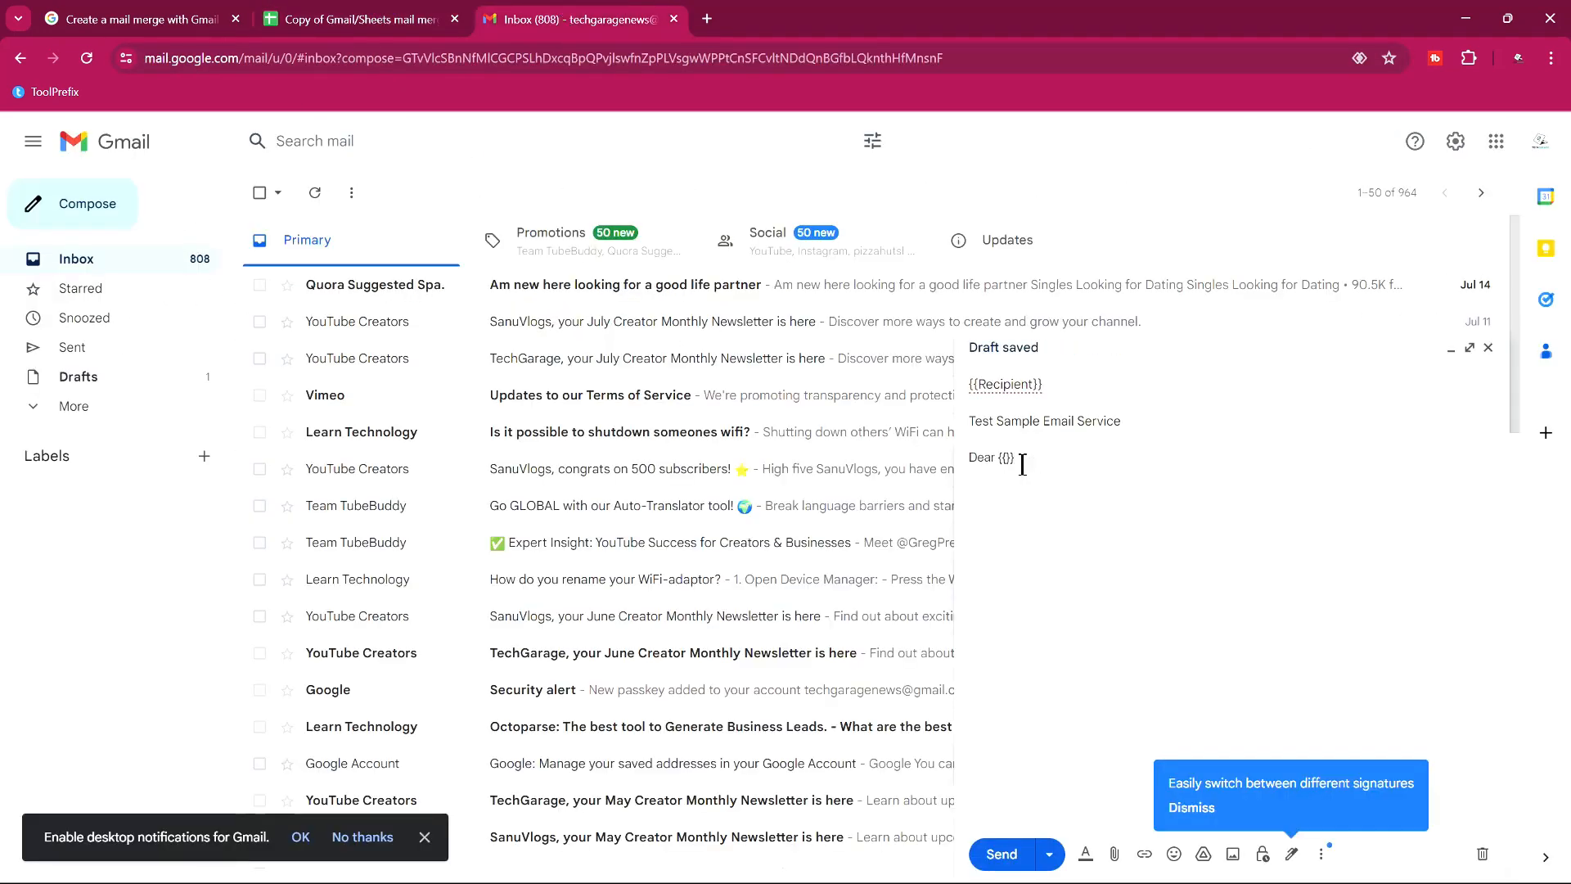
{"action": "right_click", "coordinate": [1005, 460]}
{"action": "left_click", "coordinate": [1064, 557]}
{"action": "type", "text": "e email to test the bulk email script."}
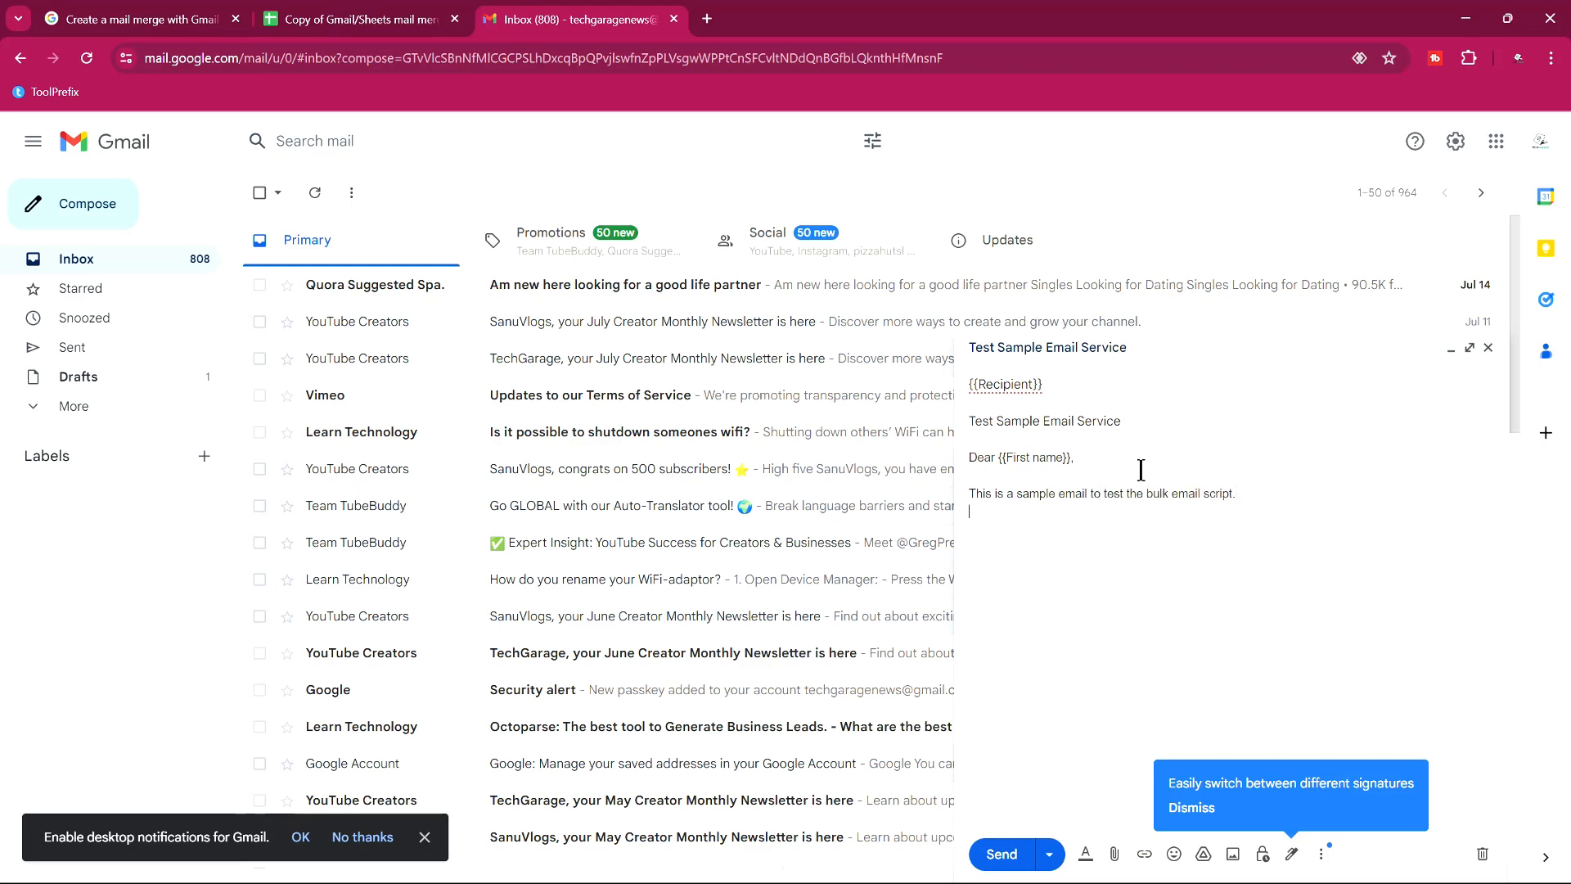
Add the {{Description}} placeholder on a new line, pasted as plain text.
{"action": "left_click", "coordinate": [403, 13]}
{"action": "left_click", "coordinate": [395, 286]}
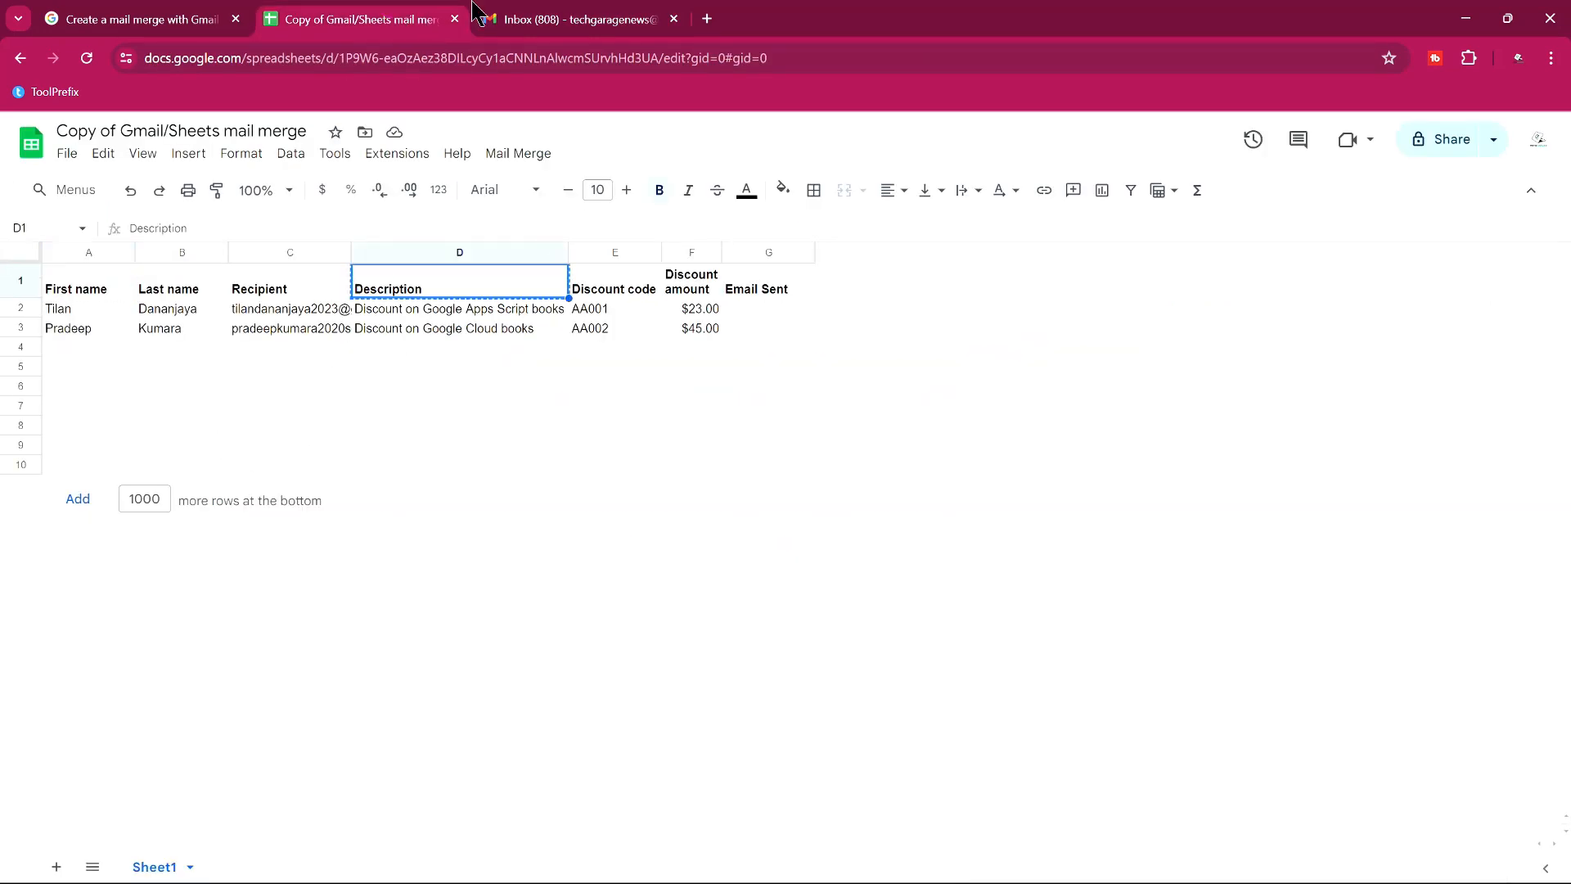
{"action": "left_click", "coordinate": [501, 13]}
{"action": "left_click", "coordinate": [1033, 685]}
{"action": "key", "text": "Return"}
{"action": "type", "text": "{{"}
{"action": "key", "text": "Menu"}
{"action": "key", "text": "Up"}
{"action": "key", "text": "Up"}
{"action": "key", "text": "Up"}
{"action": "key", "text": "Up"}
{"action": "key", "text": "Up"}
{"action": "key", "text": "Up"}
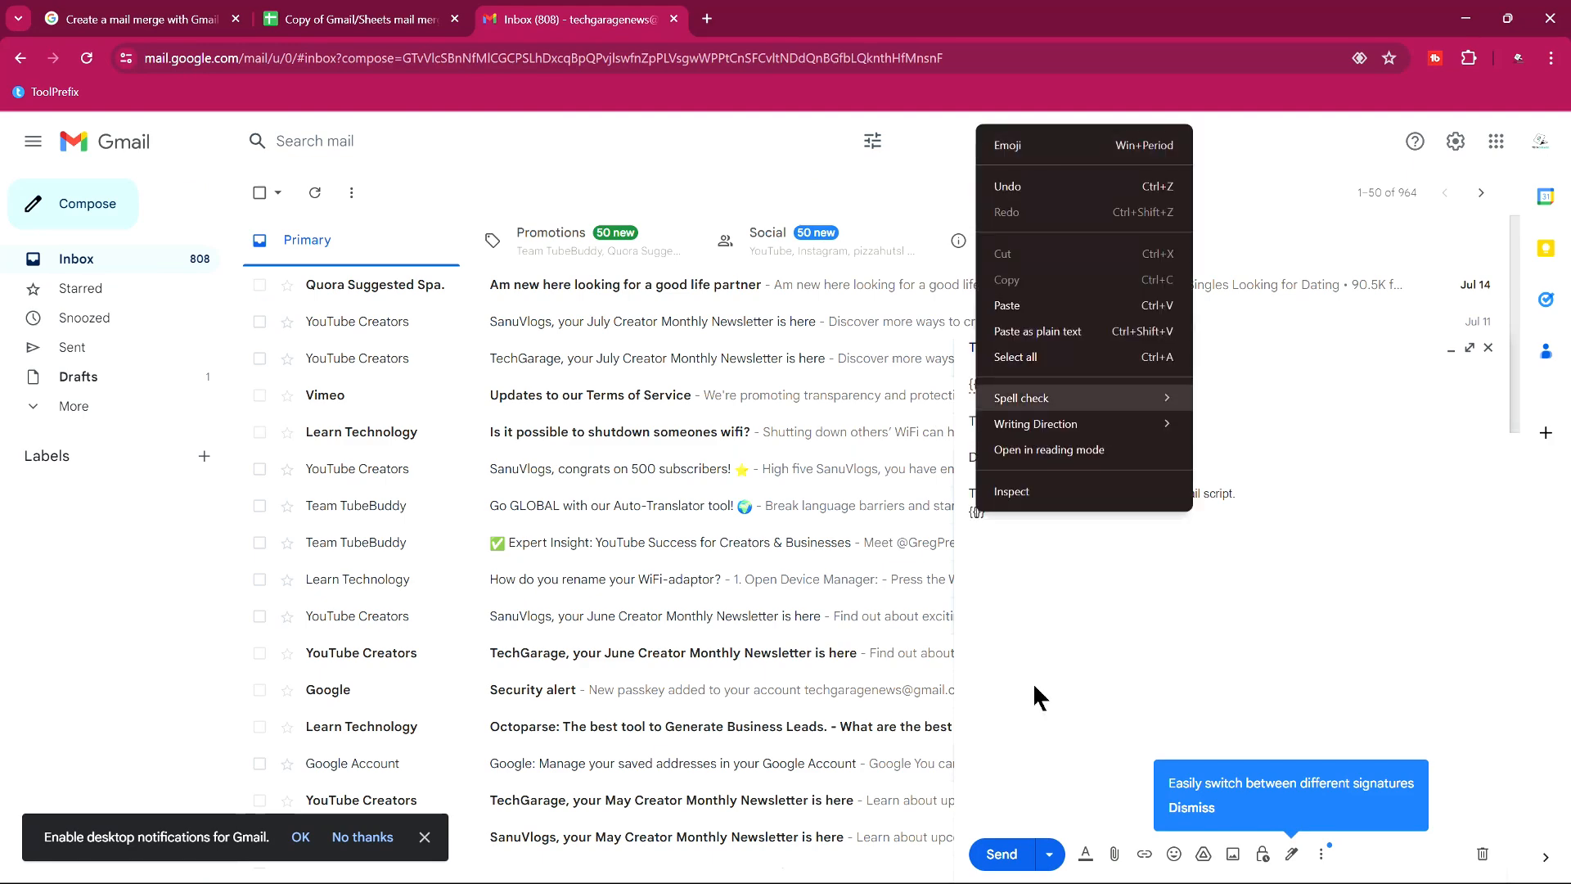
{"action": "key", "text": "Return"}
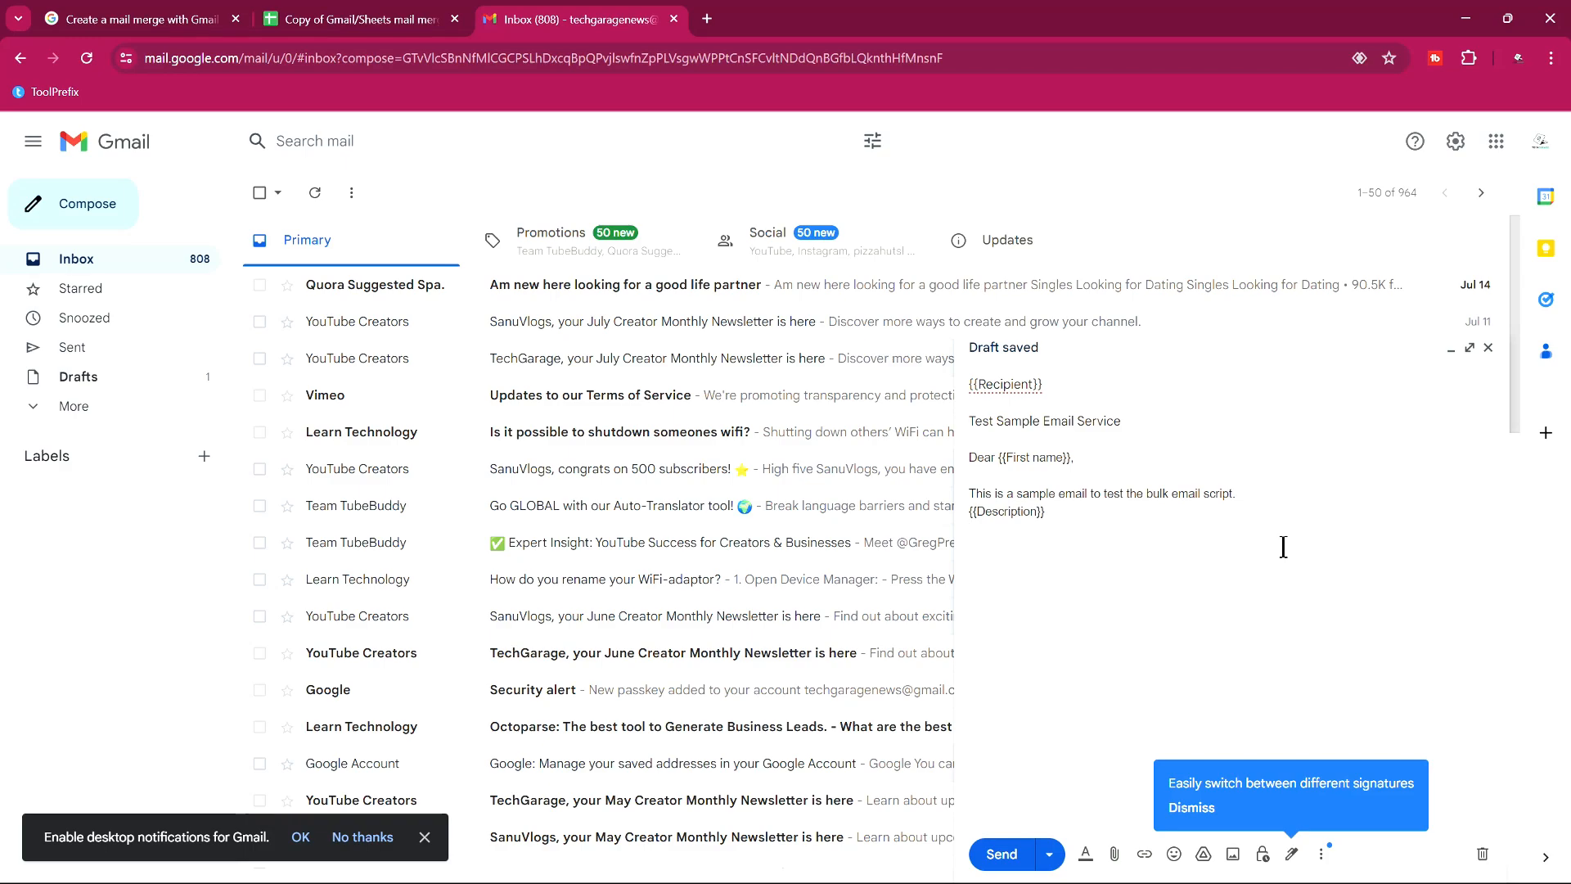
Sign off the draft with 'Thank you.' and dismiss the signatures tip.
{"action": "key", "text": "Return"}
{"action": "key", "text": "Return"}
{"action": "type", "text": "Thank you."}
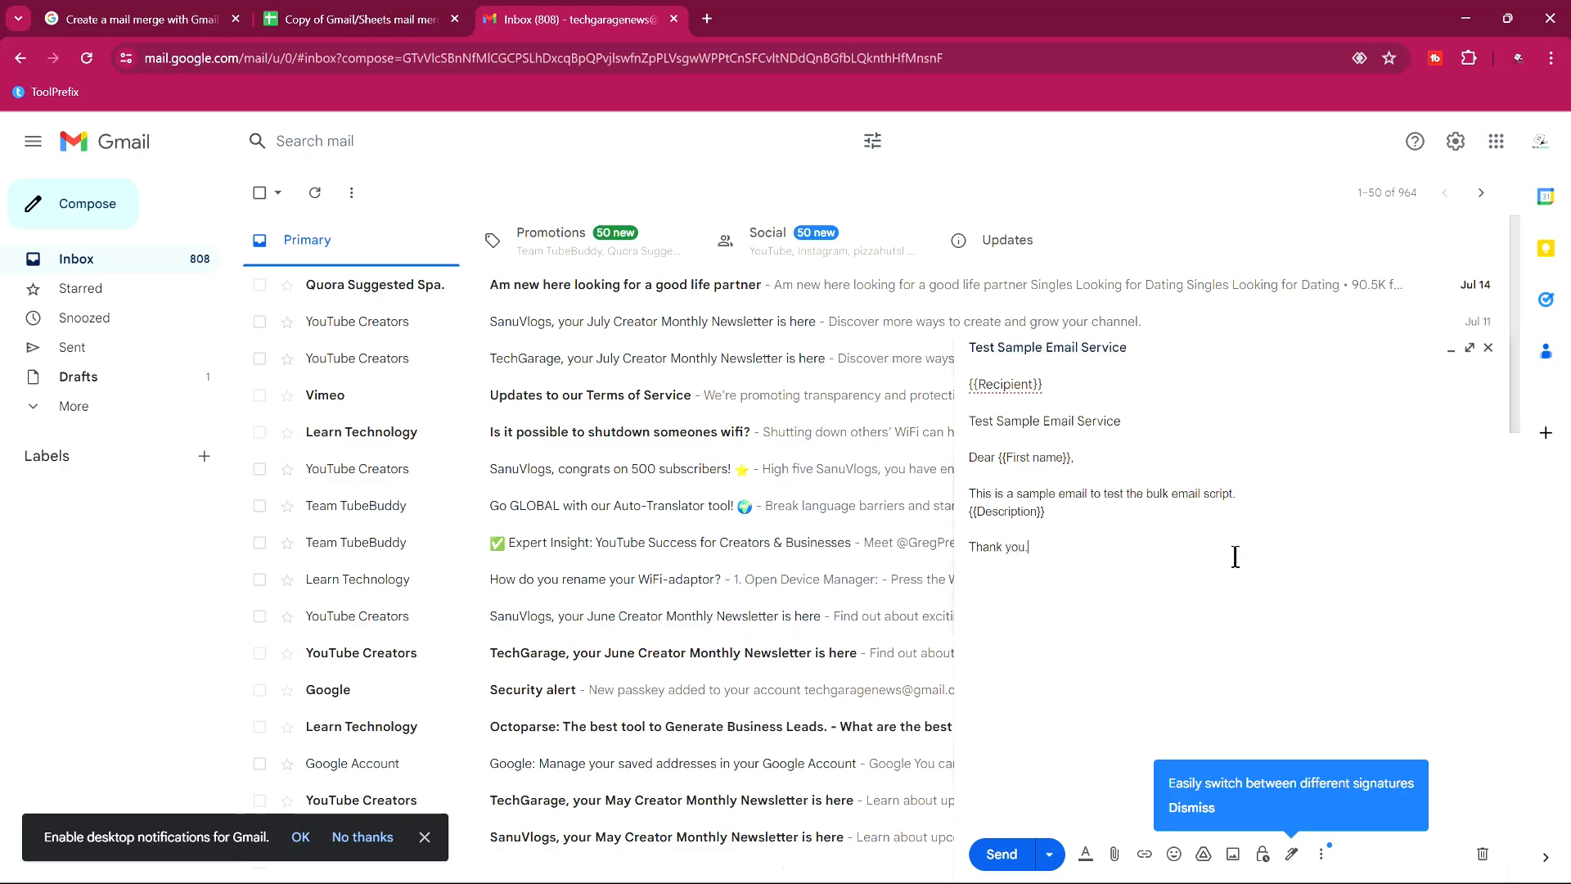
{"action": "left_click", "coordinate": [1192, 810]}
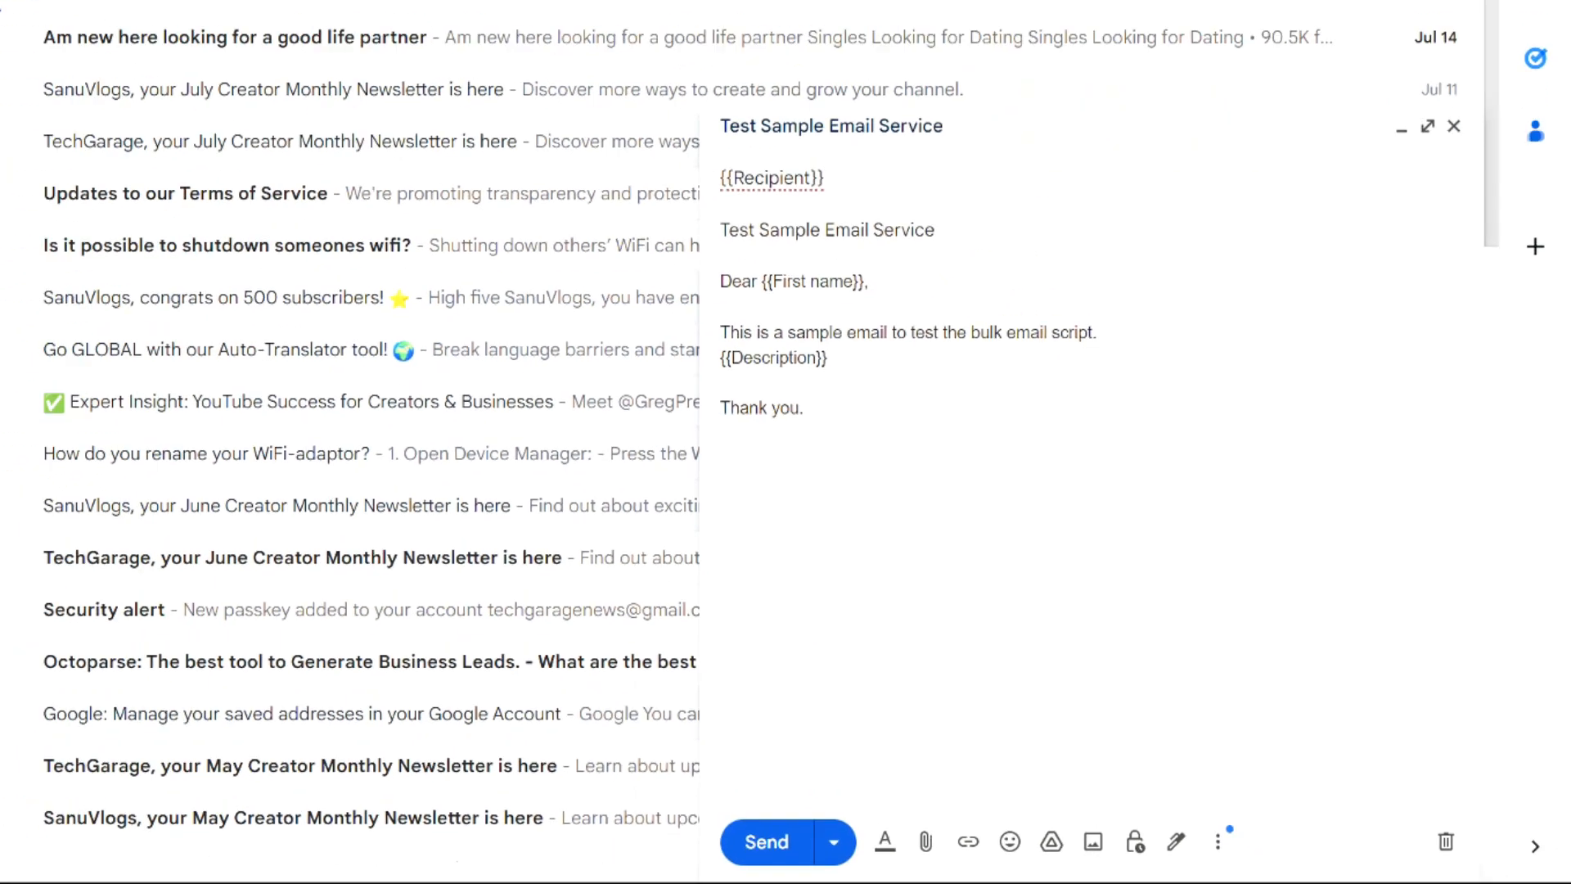
{"action": "left_click", "coordinate": [360, 19]}
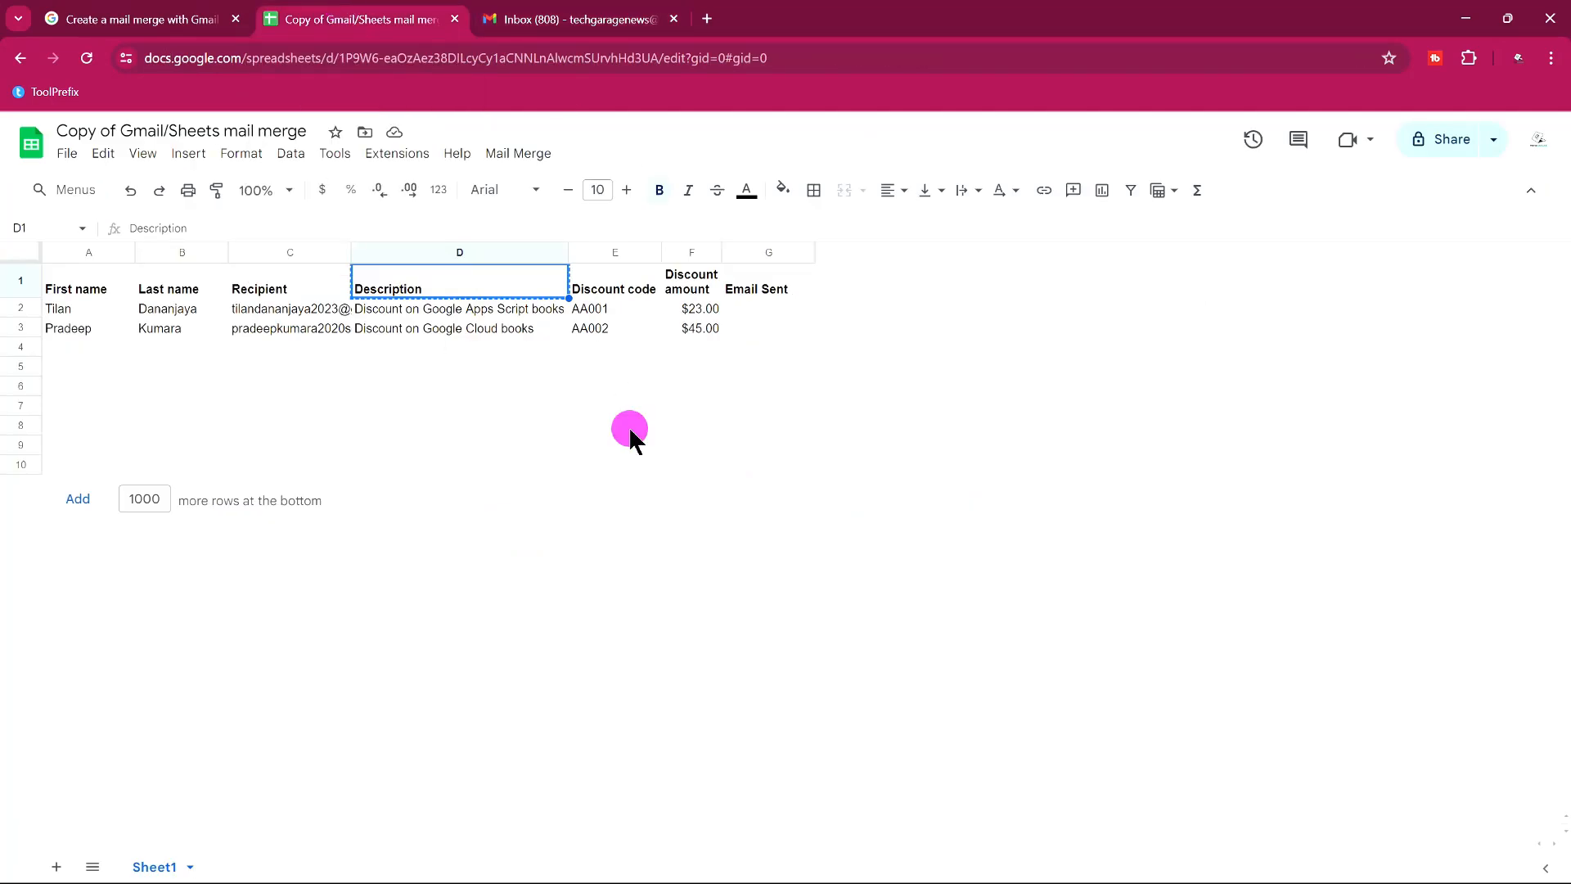
{"action": "left_click", "coordinate": [631, 432]}
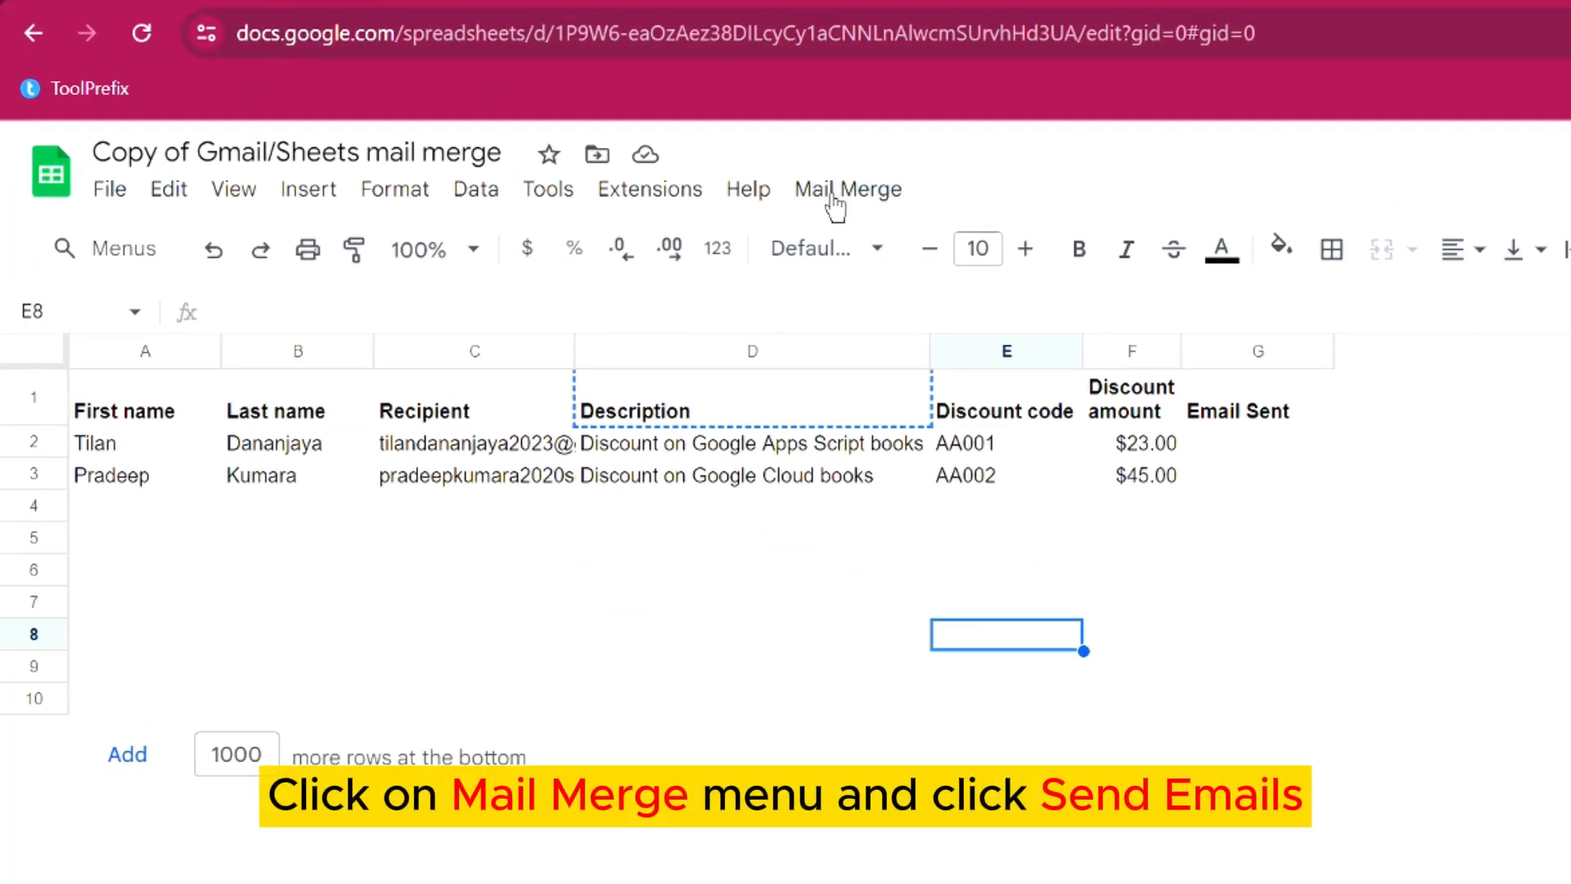
Run Mail Merge > Send Emails and accept the Authorization required prompt.
{"action": "left_click", "coordinate": [834, 204]}
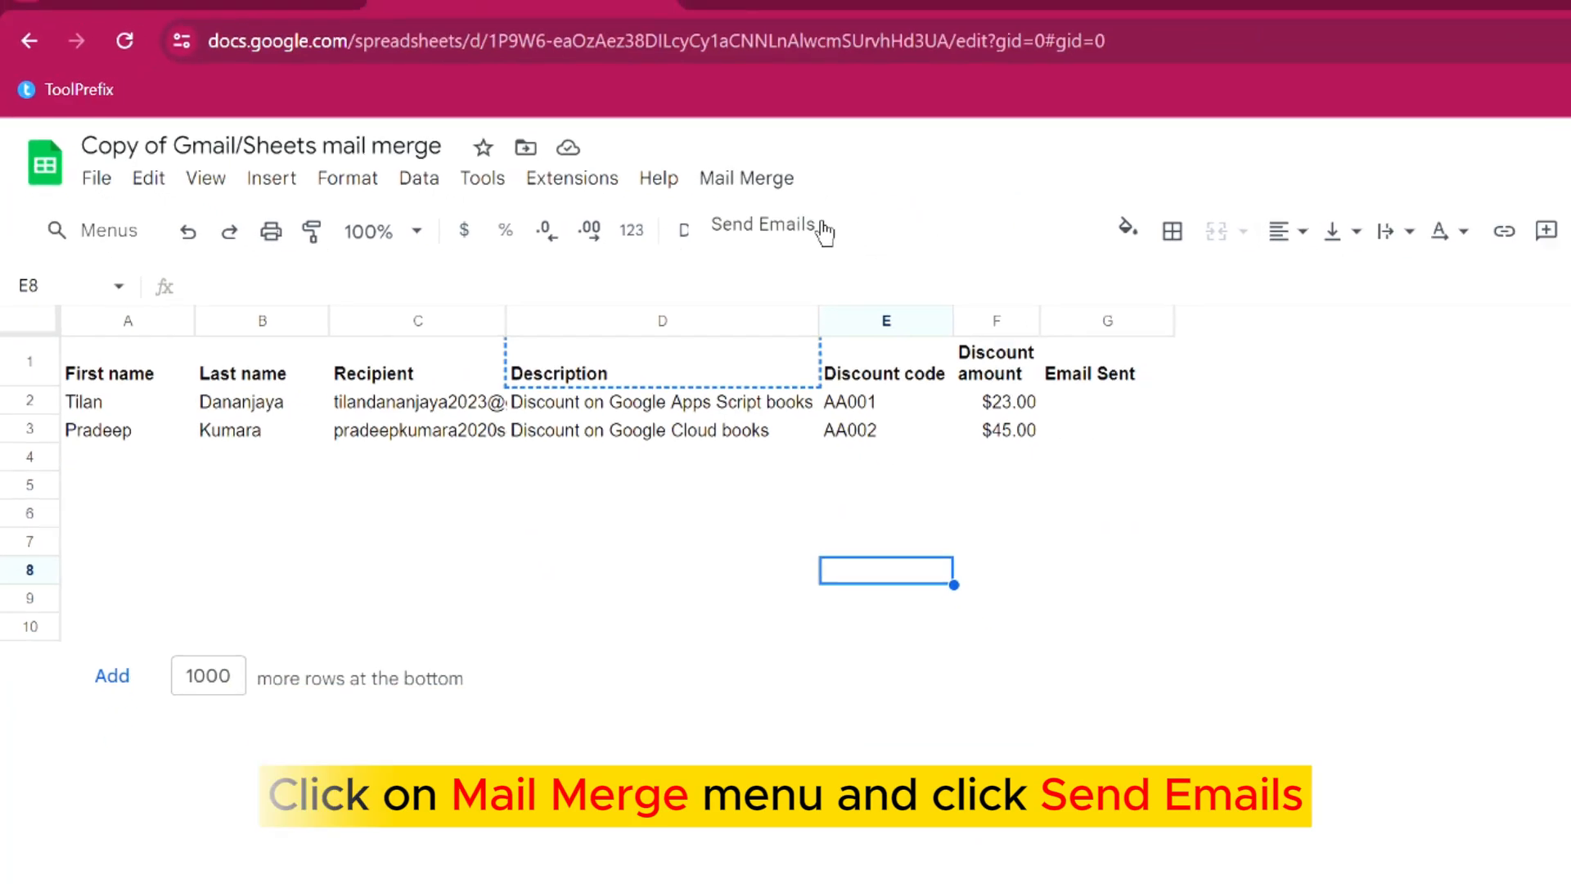
{"action": "left_click", "coordinate": [822, 229]}
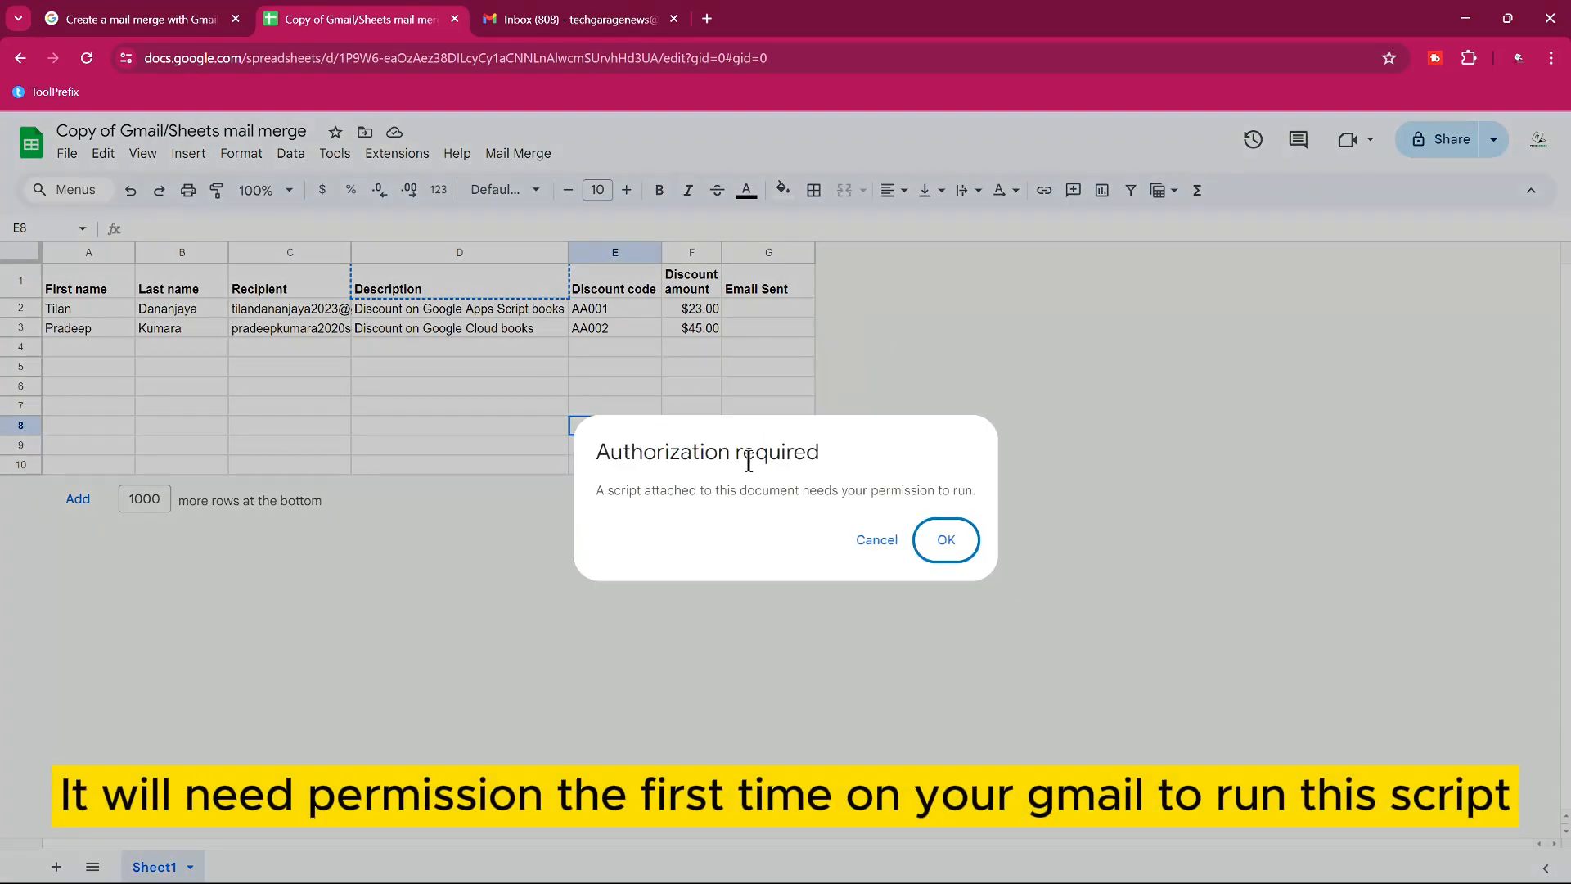
{"action": "left_click", "coordinate": [947, 540]}
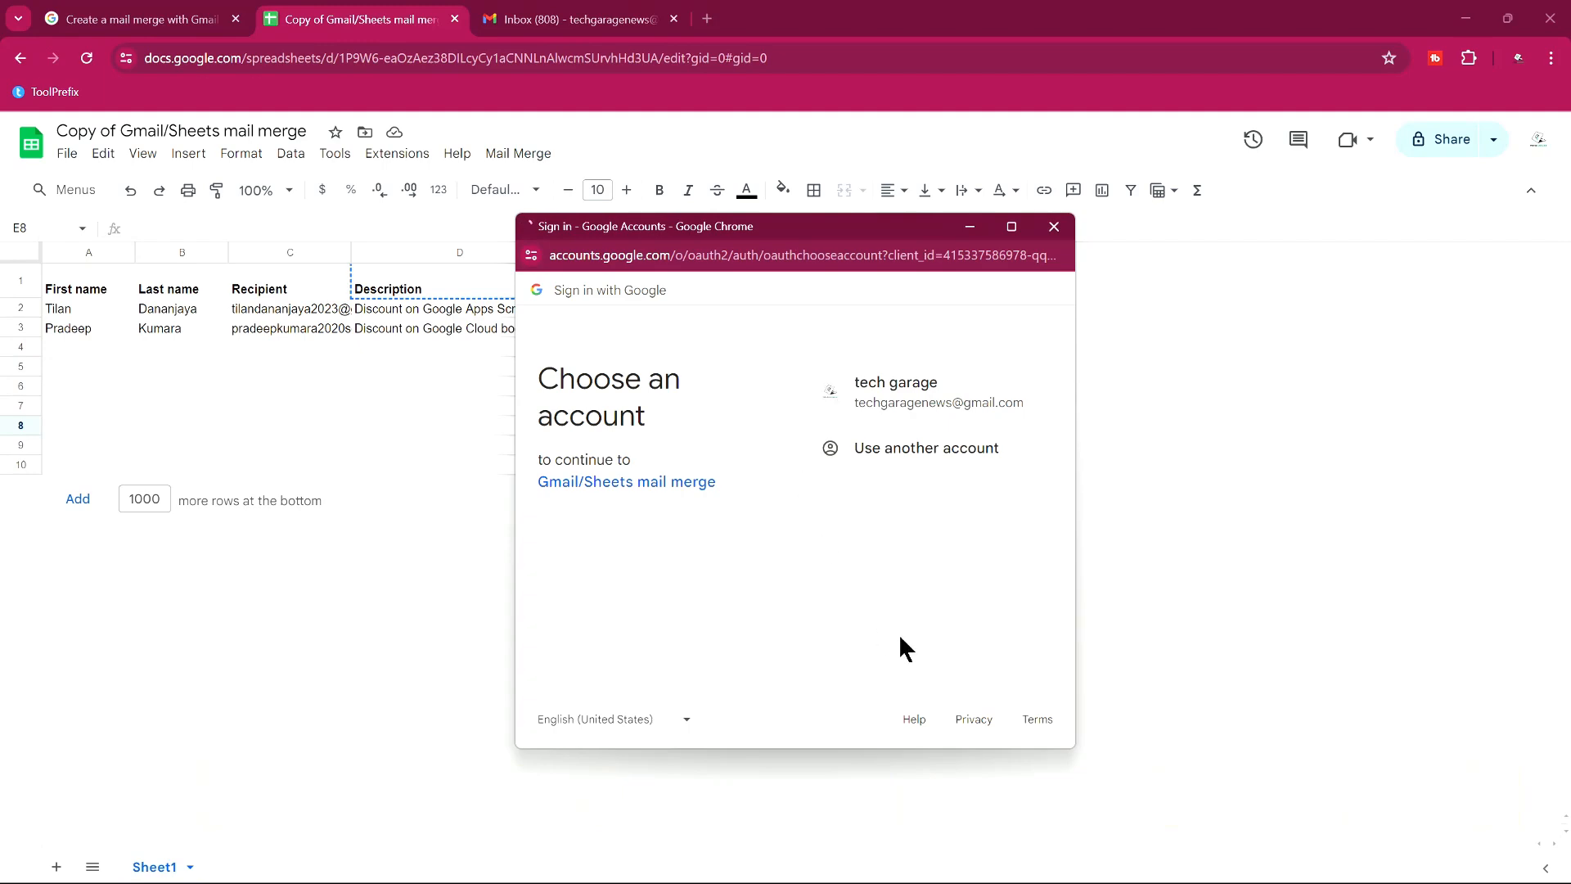
Choose the account, proceed past the unverified-app warning, and allow the mail merge Gmail access.
{"action": "left_click", "coordinate": [915, 407]}
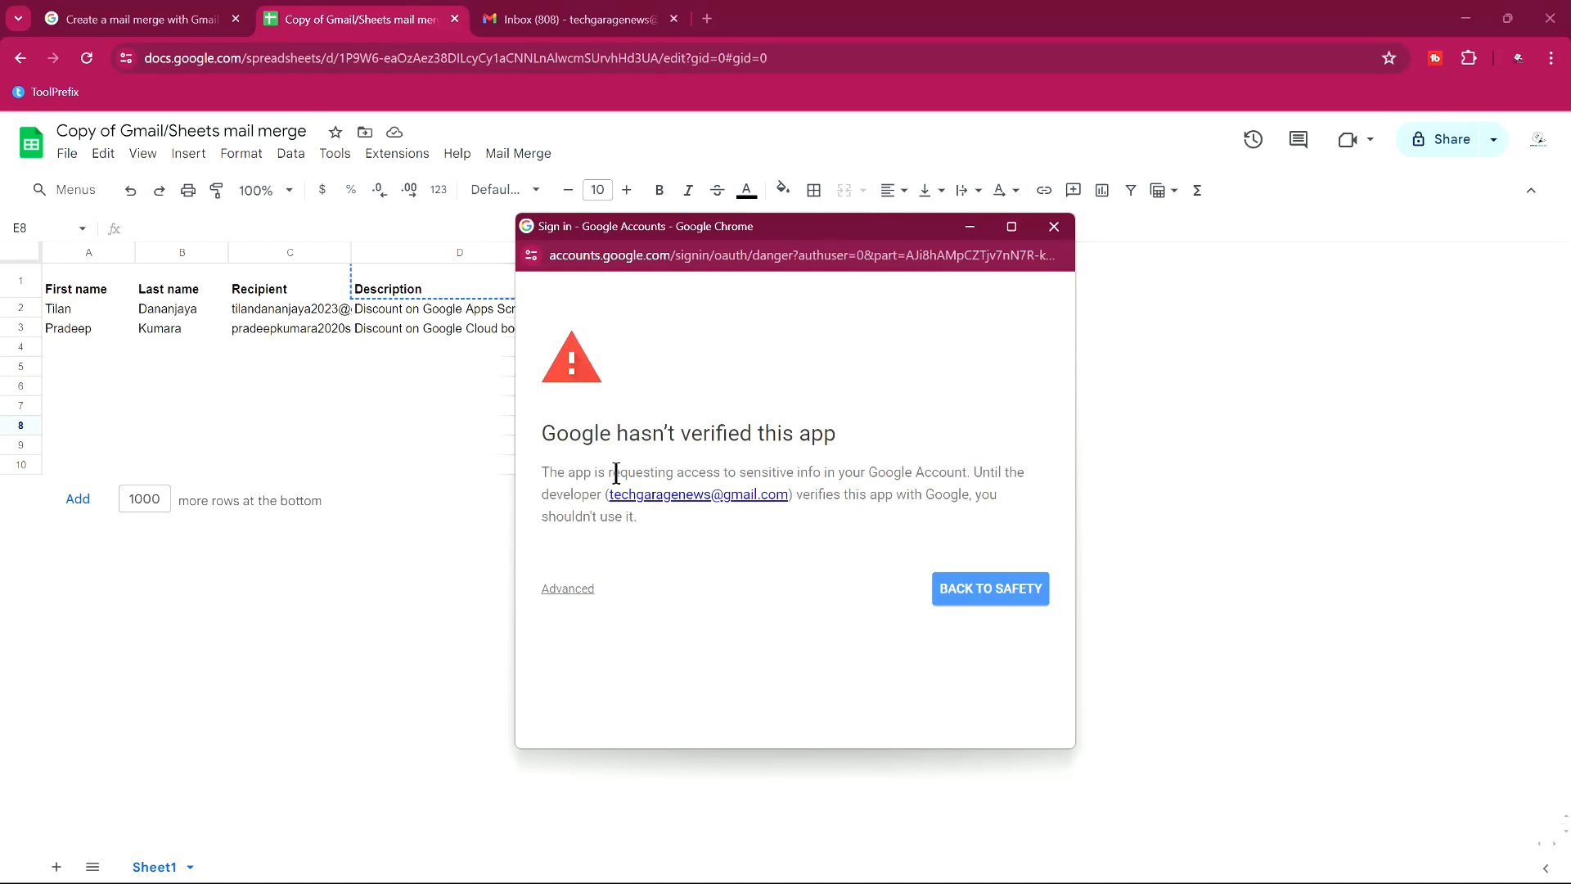
{"action": "left_click", "coordinate": [570, 589]}
{"action": "scroll", "coordinate": [578, 593], "scroll_direction": "down", "scroll_amount": 1}
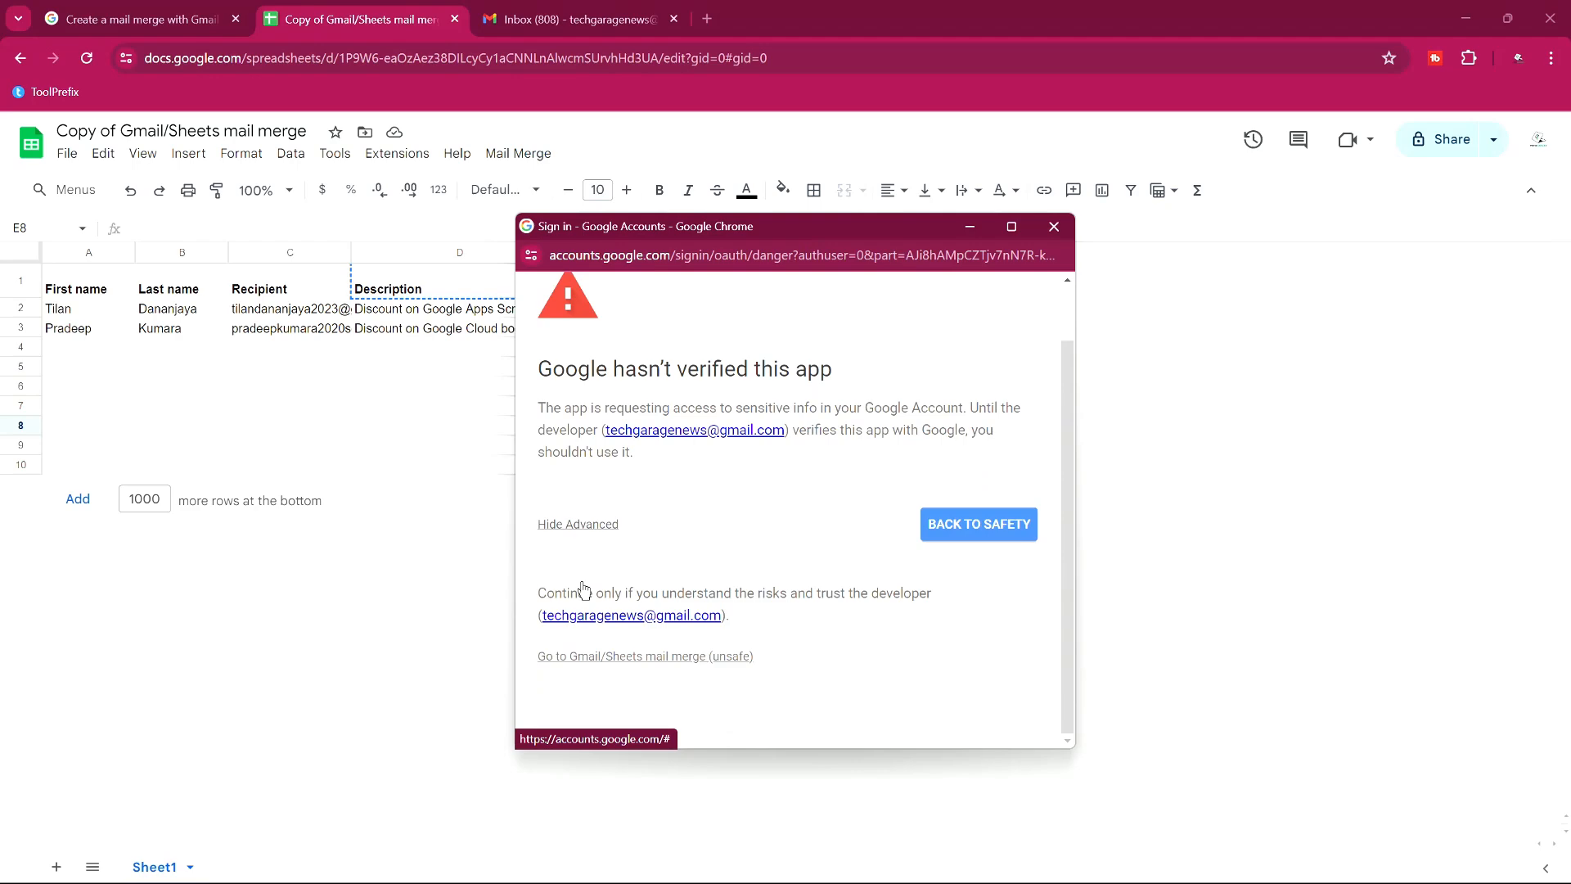
{"action": "left_click", "coordinate": [628, 657]}
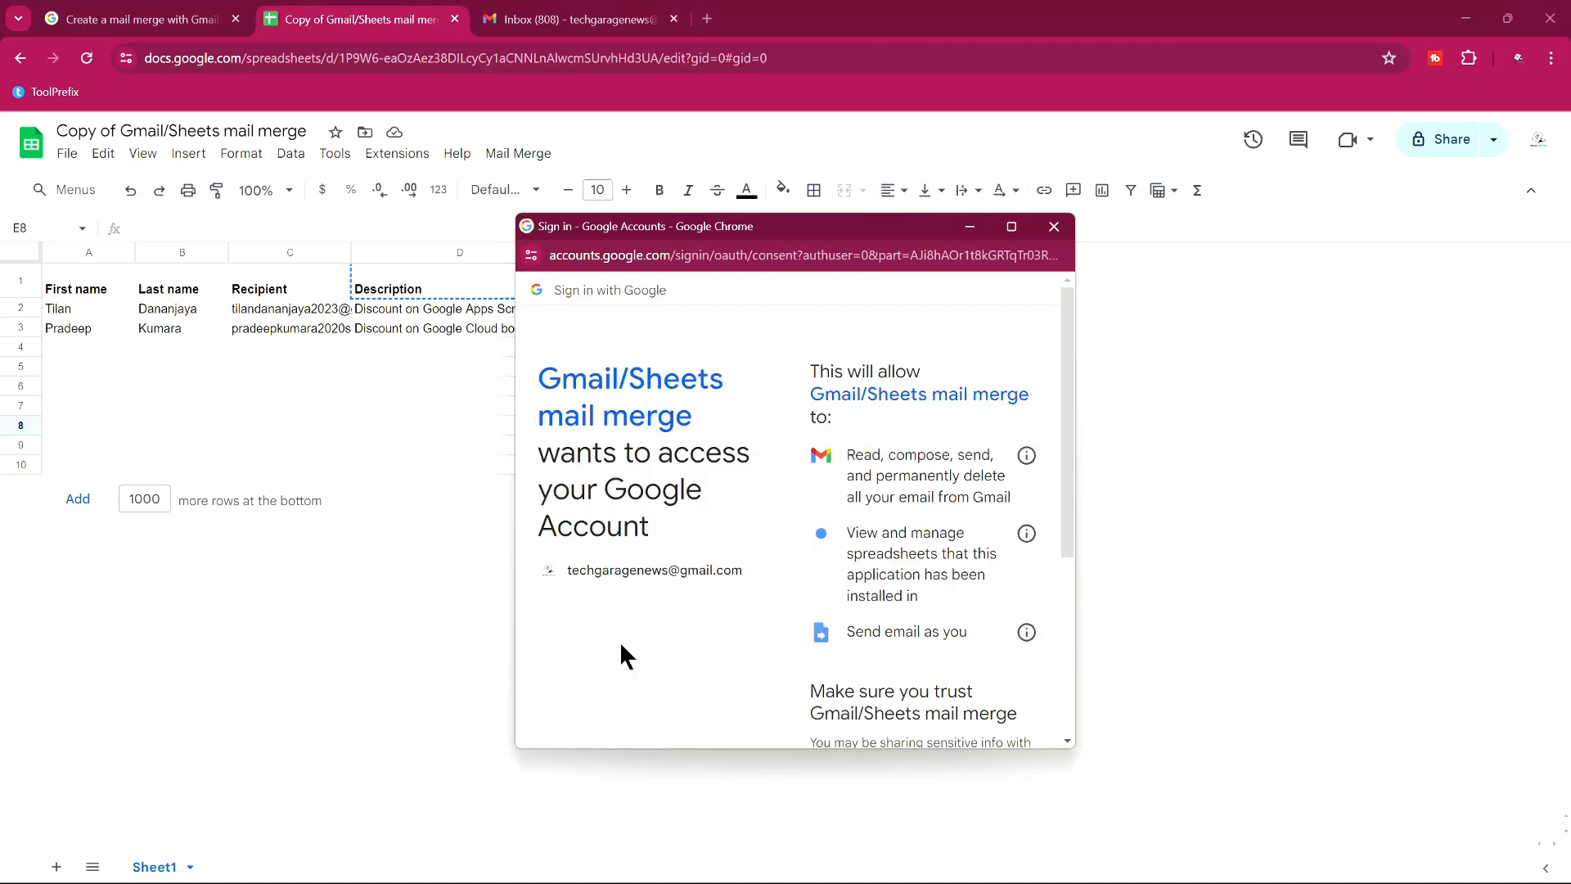
{"action": "scroll", "coordinate": [802, 542], "scroll_direction": "down", "scroll_amount": 4}
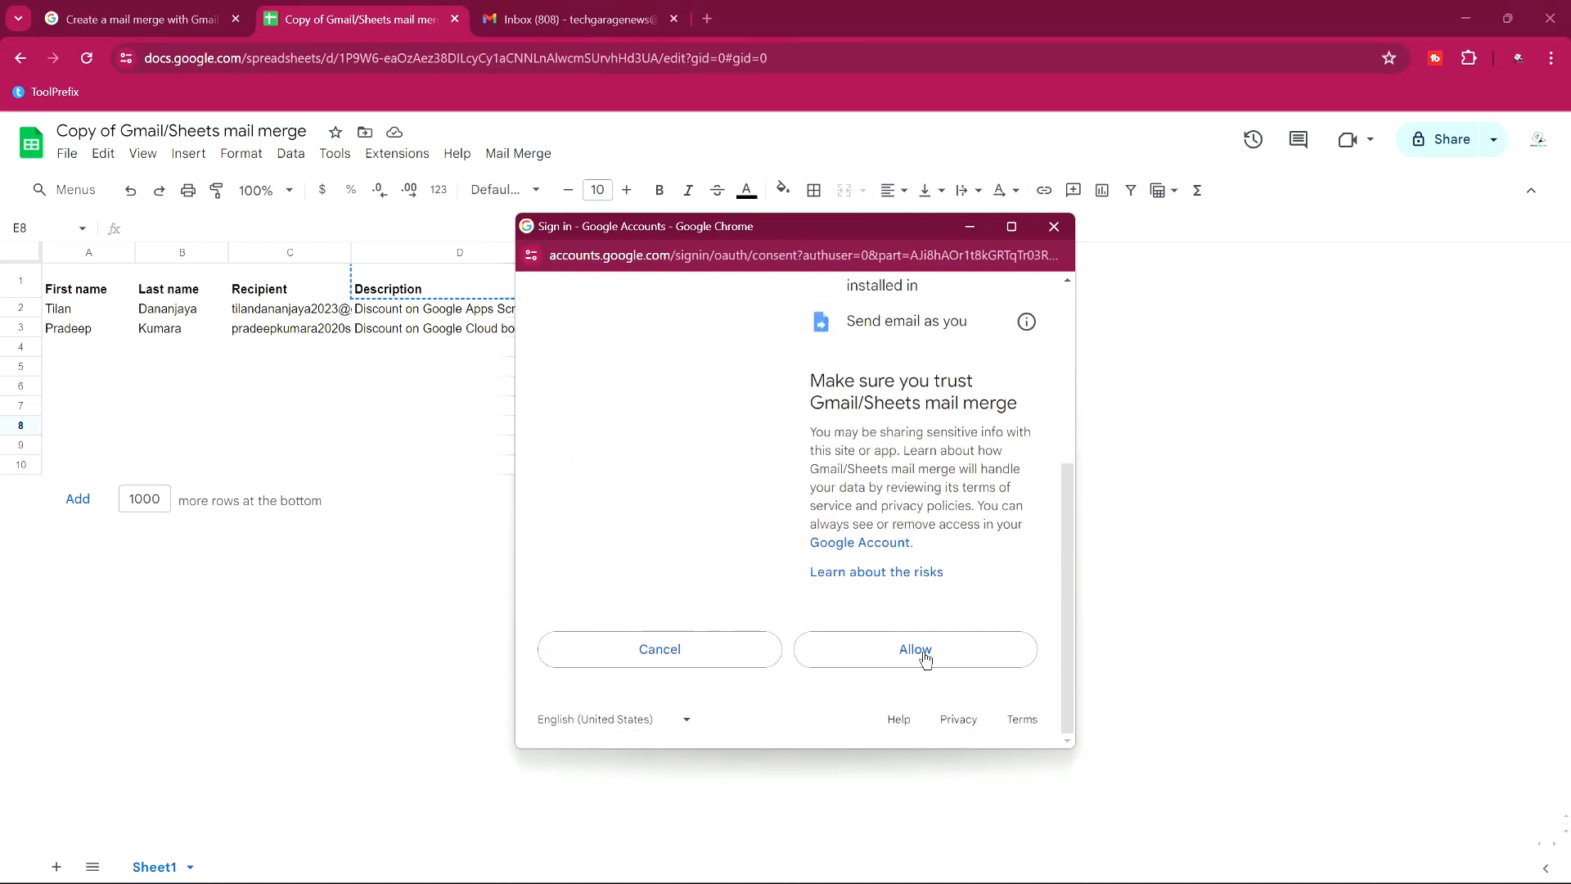
{"action": "left_click", "coordinate": [933, 658]}
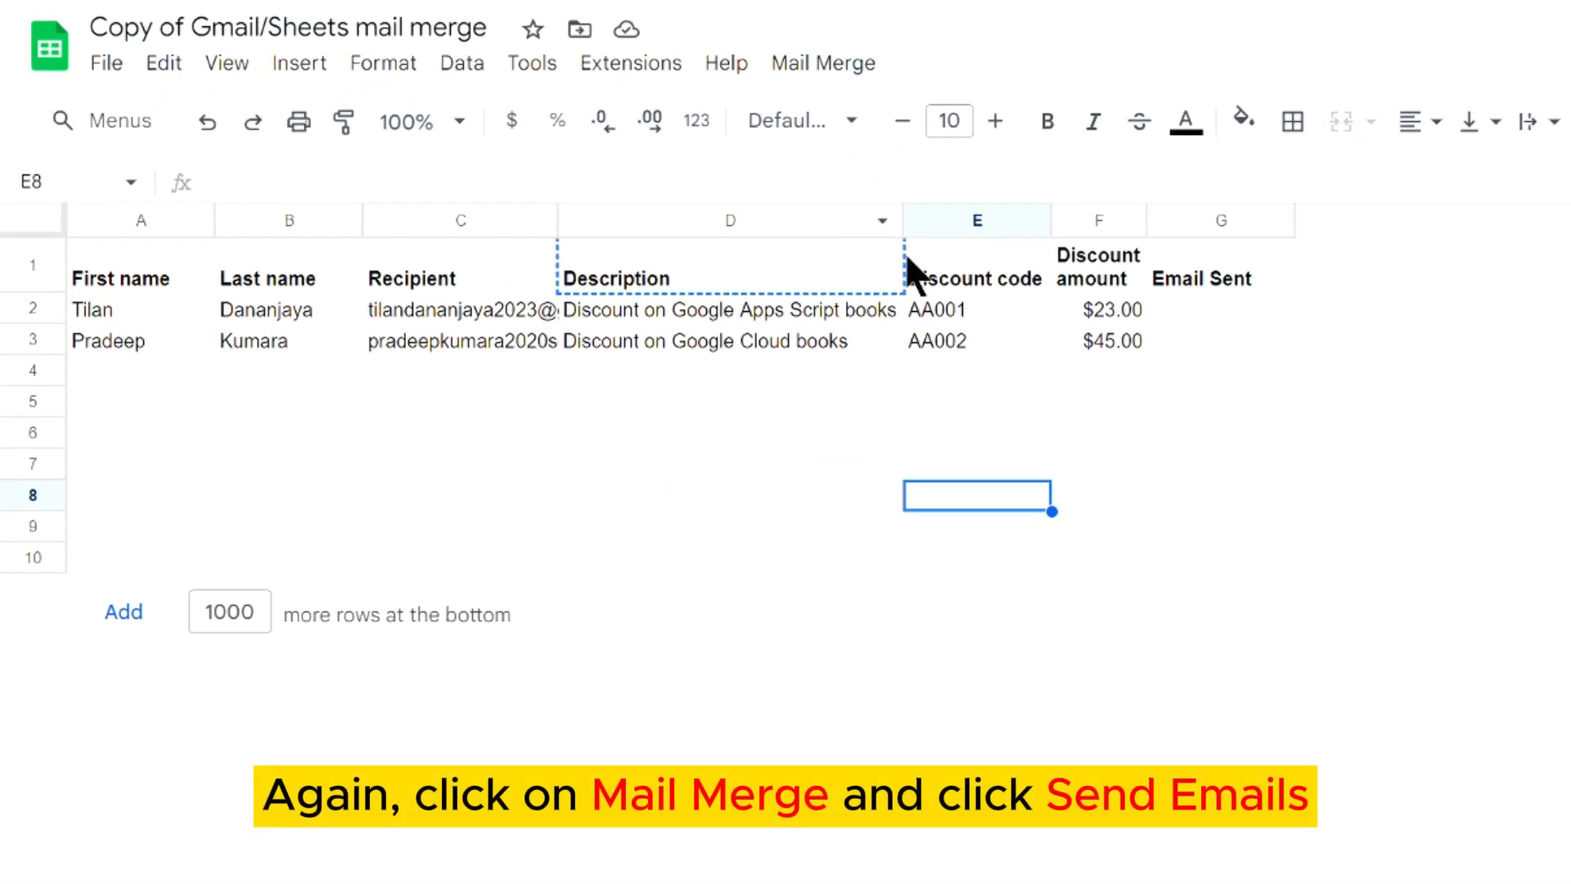
Run Mail Merge > Send Emails again now that the script is authorized.
{"action": "left_click", "coordinate": [802, 59]}
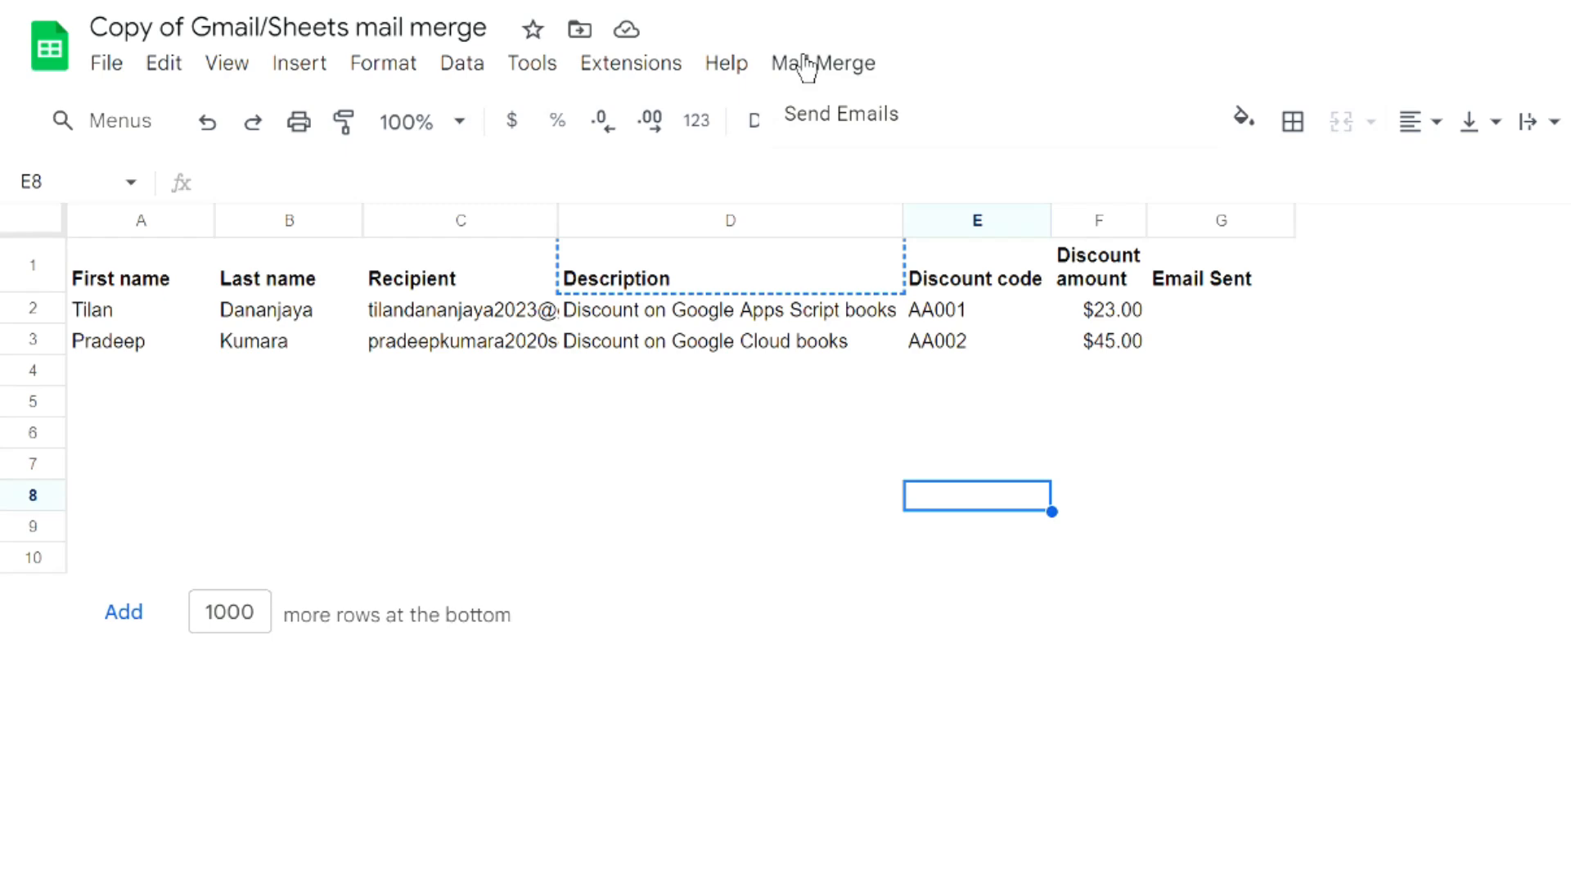
{"action": "left_click", "coordinate": [924, 111]}
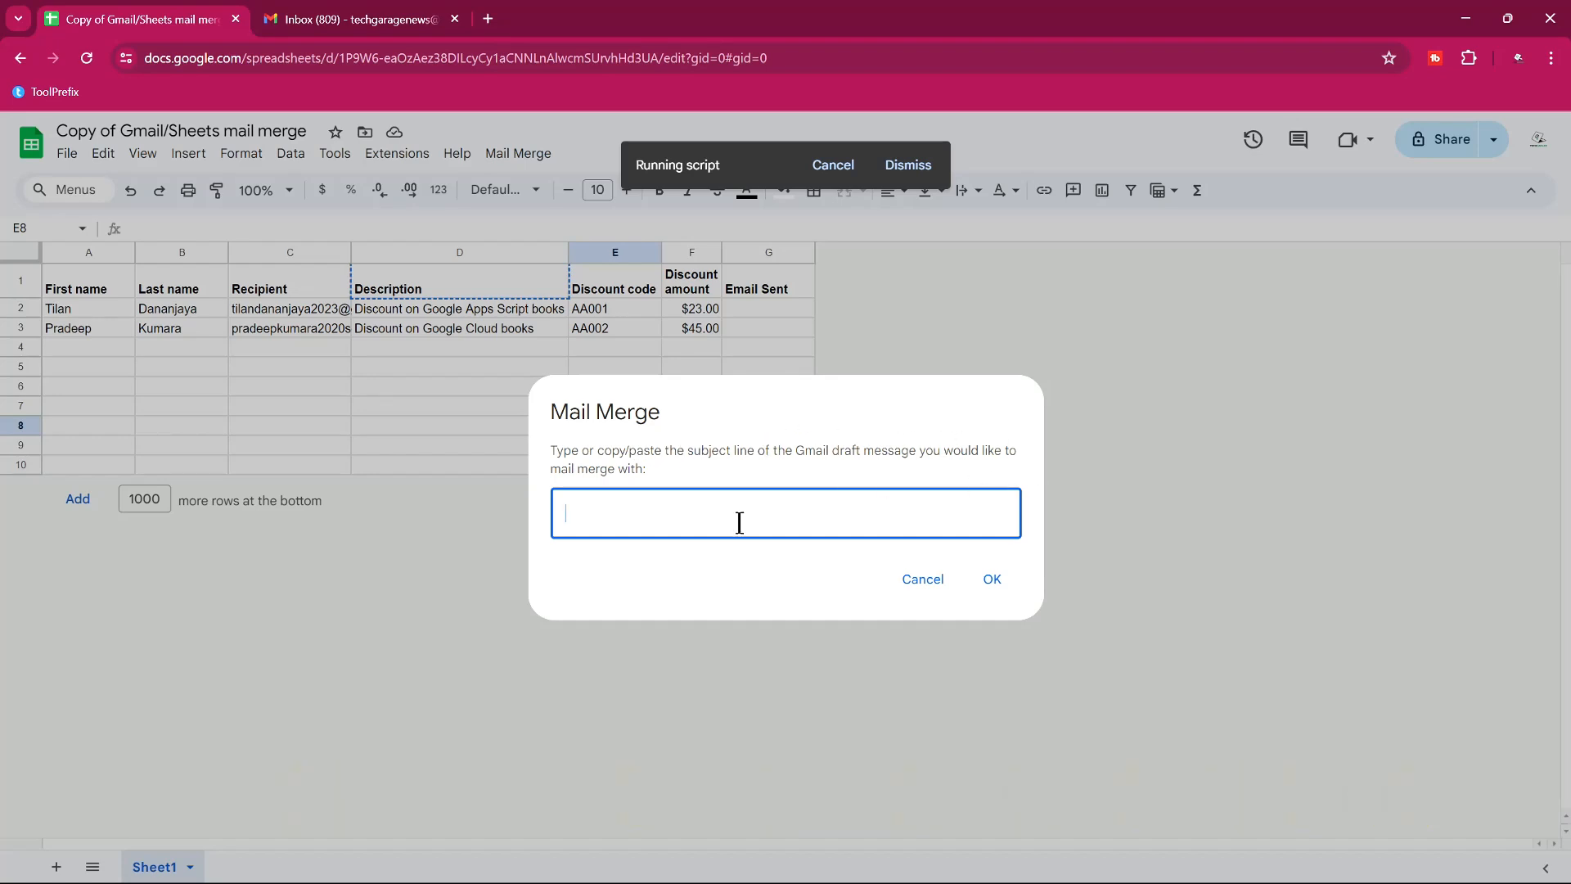
Enter the draft subject 'Test Sample Email Service' in the Mail Merge prompt and send.
{"action": "left_click", "coordinate": [352, 12]}
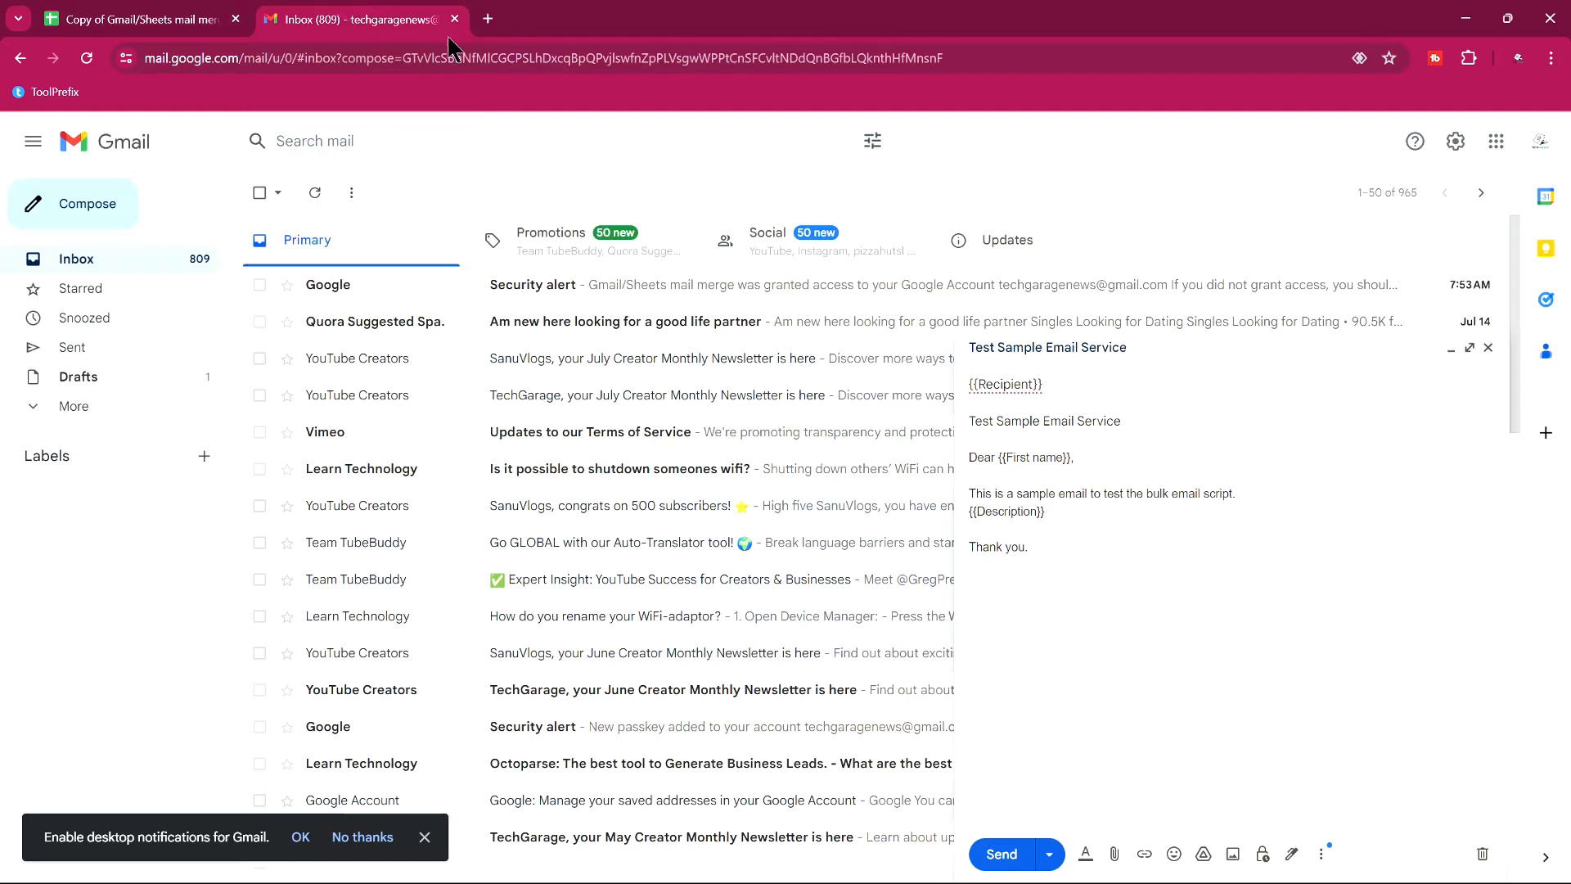
{"action": "triple_click", "coordinate": [1083, 422]}
{"action": "key", "text": "ctrl+c"}
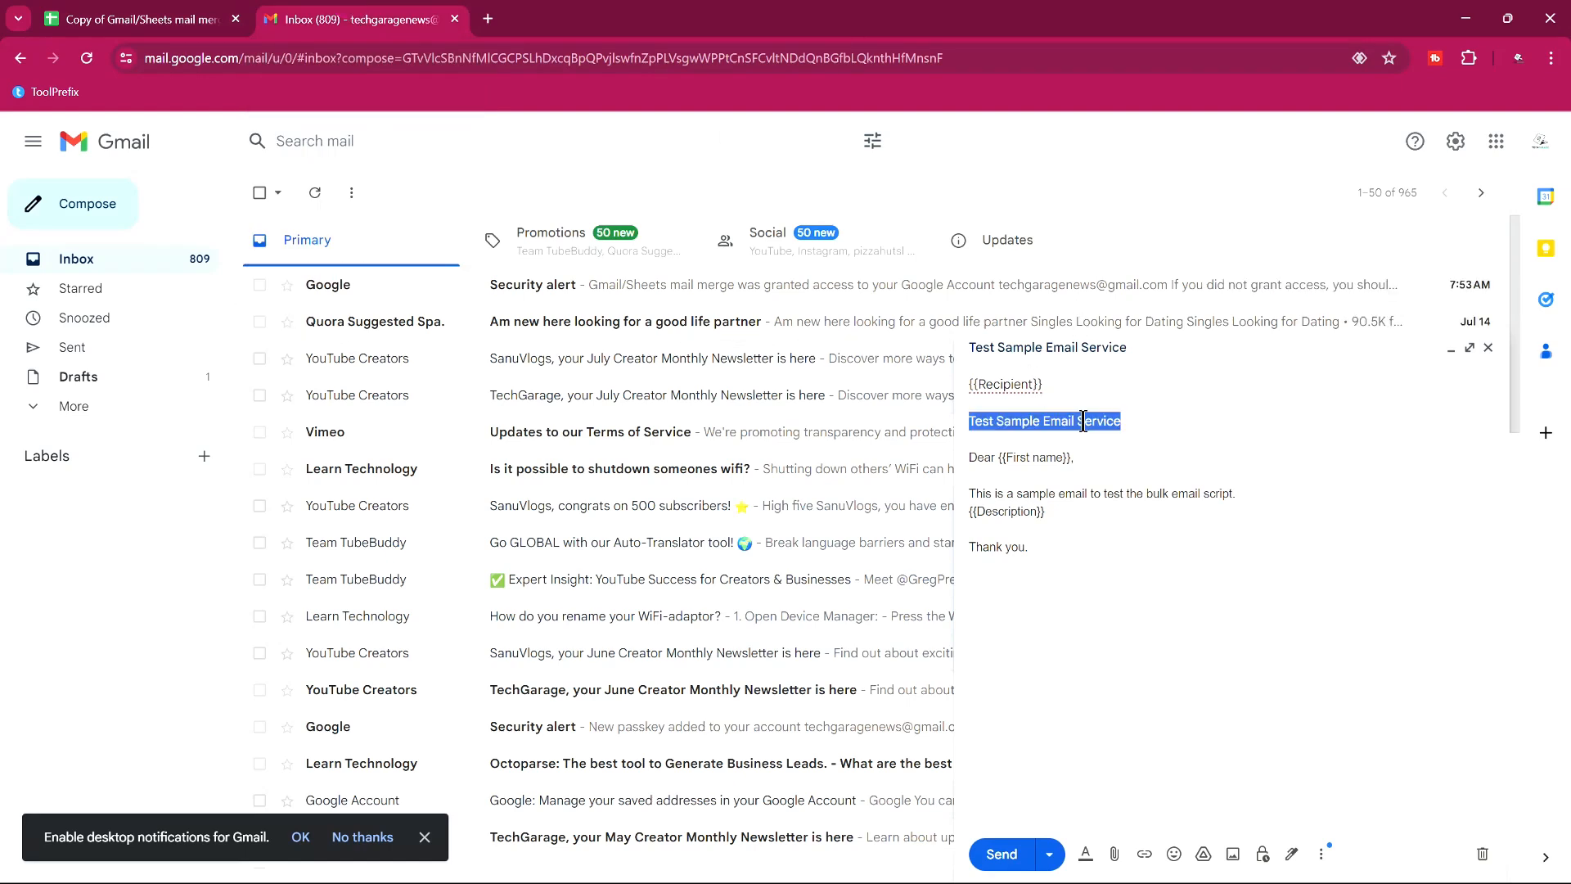
{"action": "left_click", "coordinate": [200, 18]}
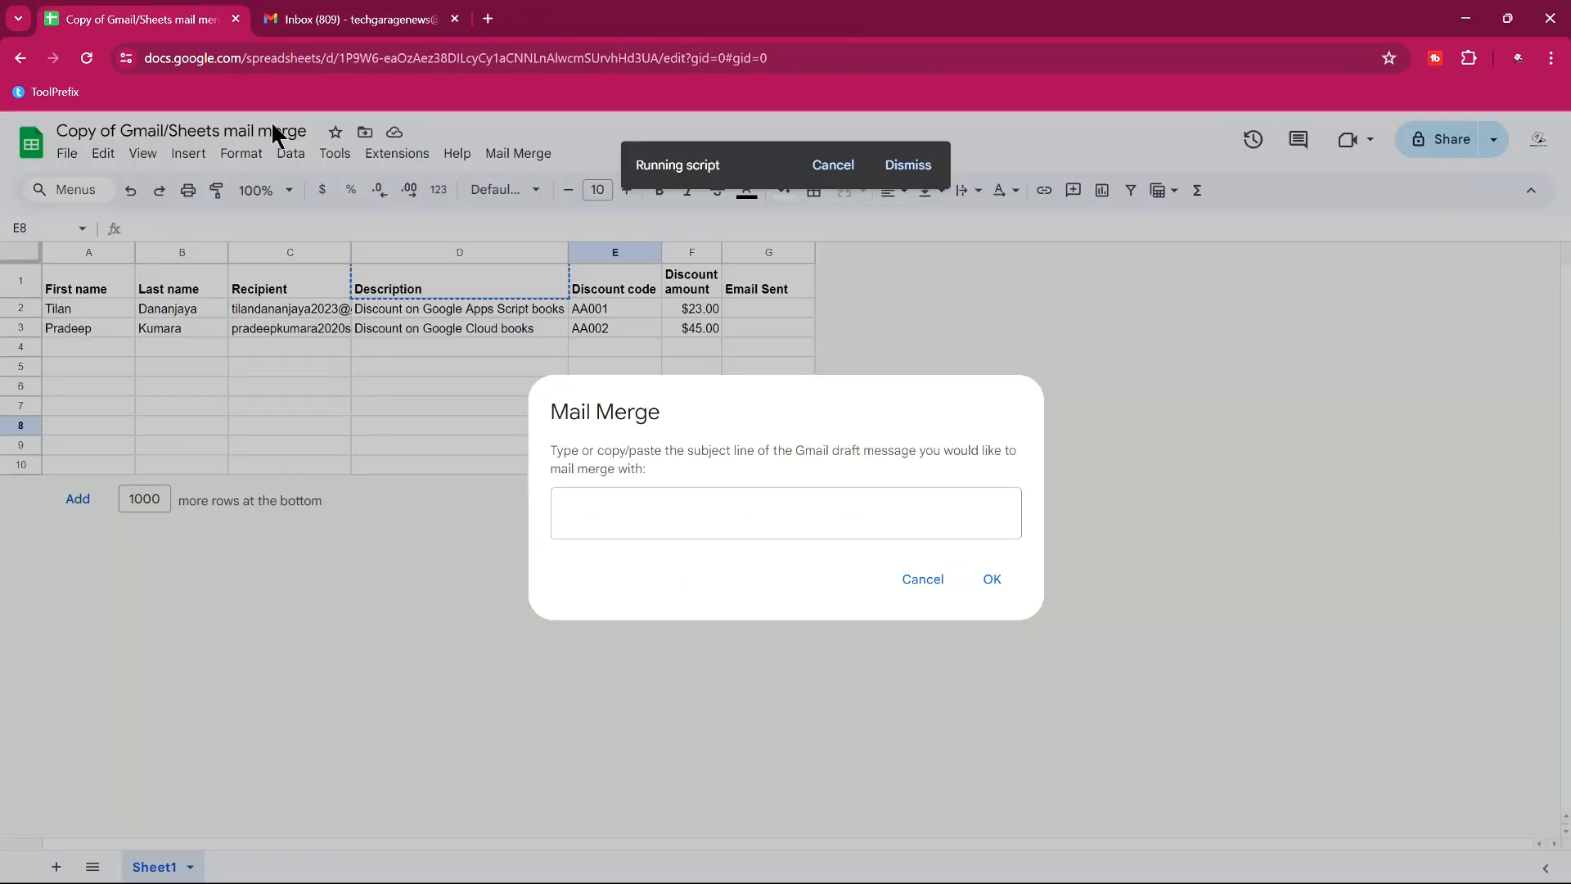
{"action": "left_click", "coordinate": [648, 513]}
{"action": "key", "text": "ctrl+v"}
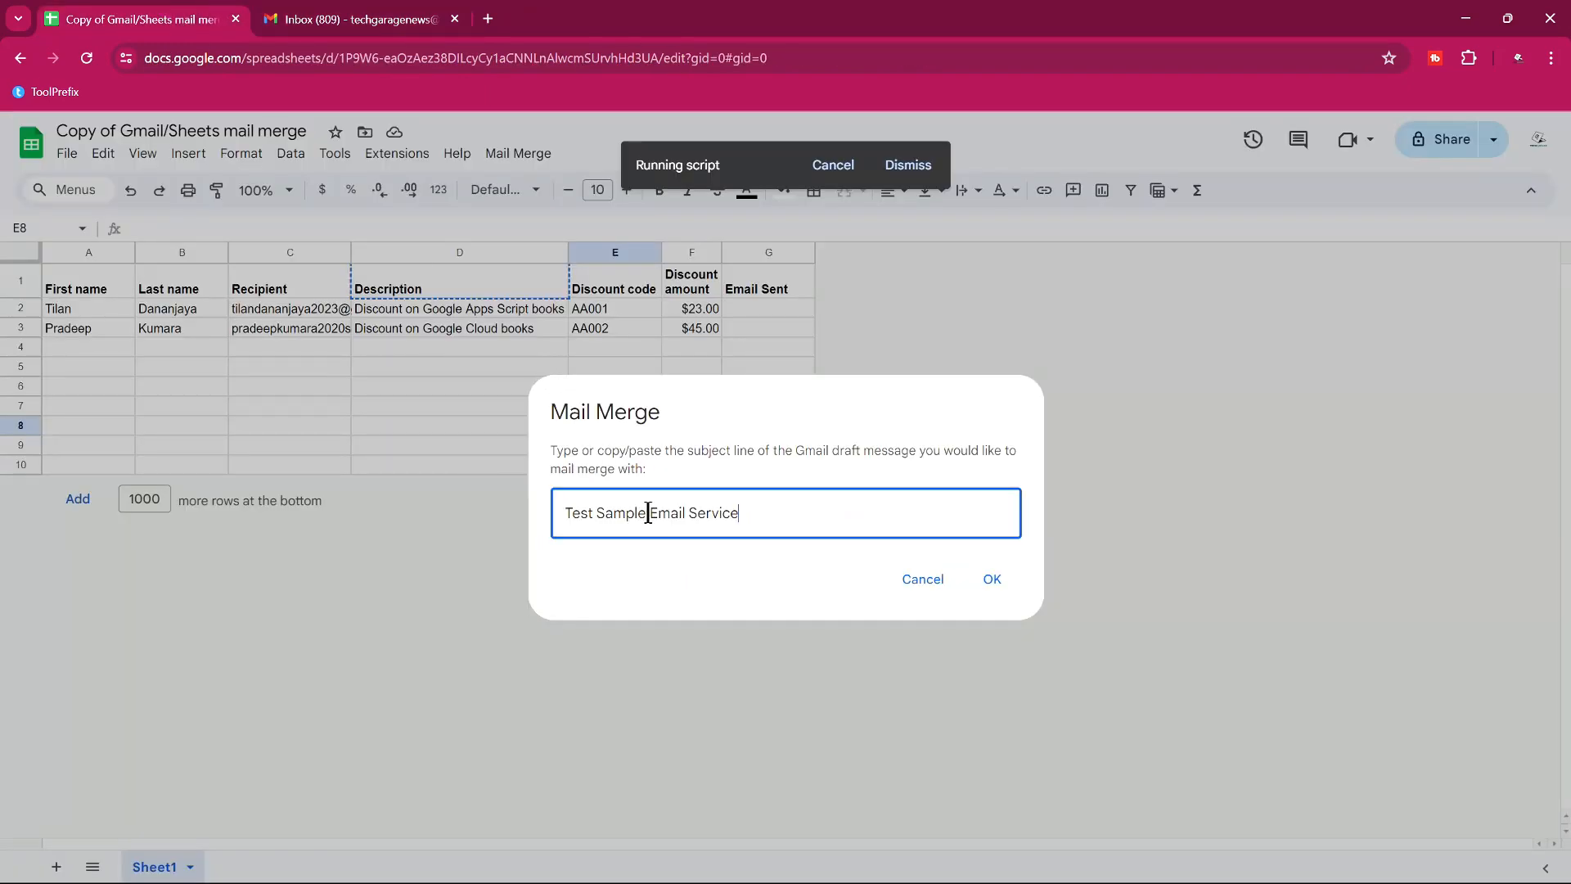
{"action": "left_click", "coordinate": [994, 581]}
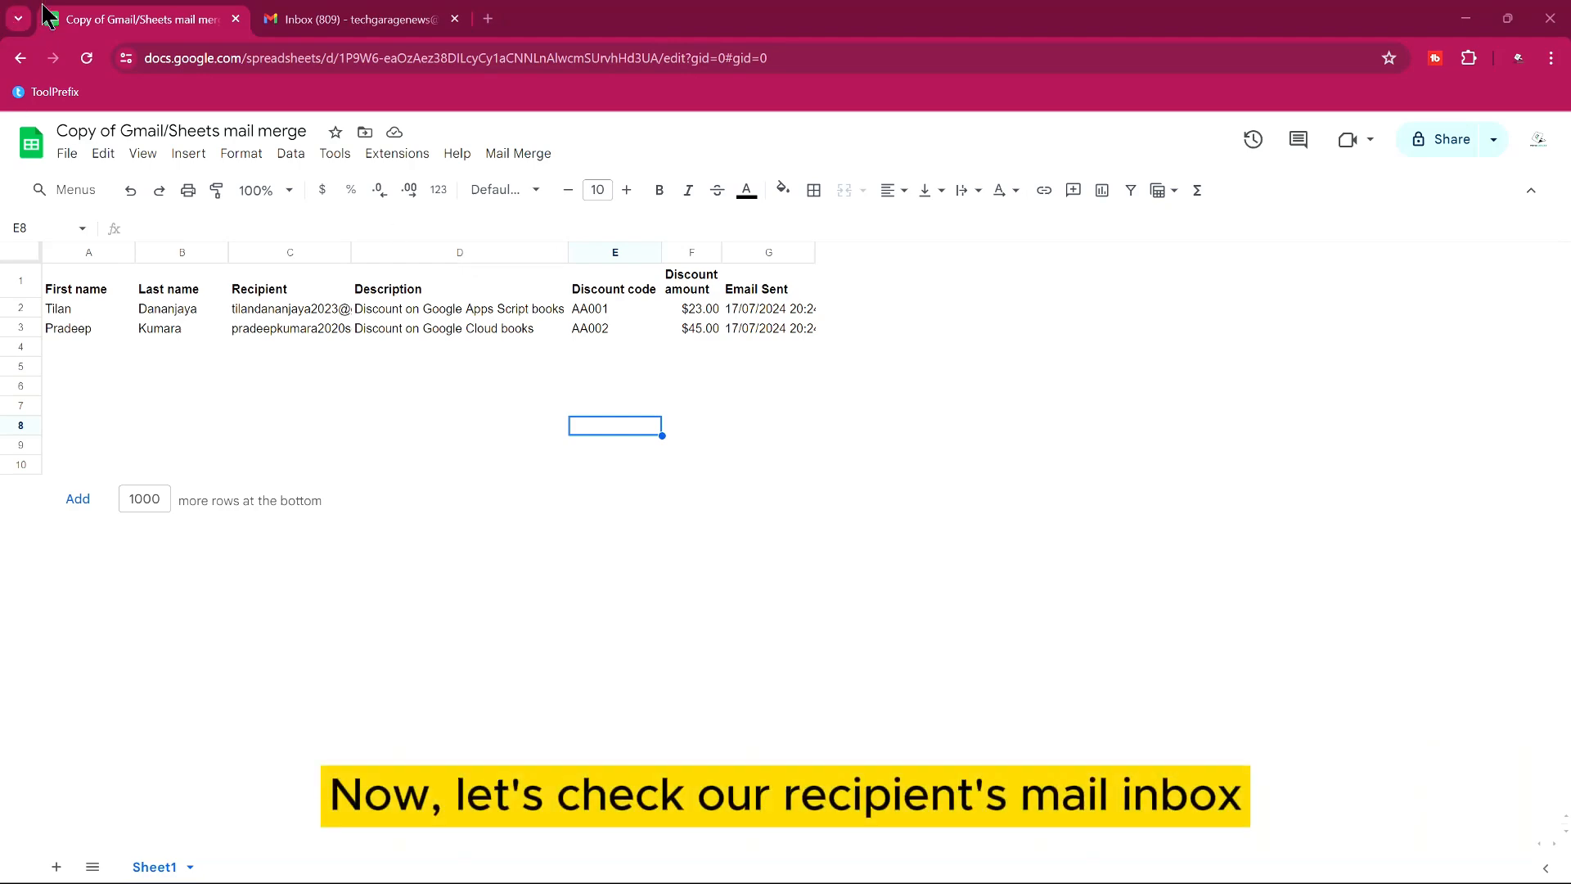
Maximize the recipients' Gmail window and open the received 'Test Sample Email Service' message.
{"action": "left_click_drag", "start_coordinate": [0, 123], "coordinate": [768, 12]}
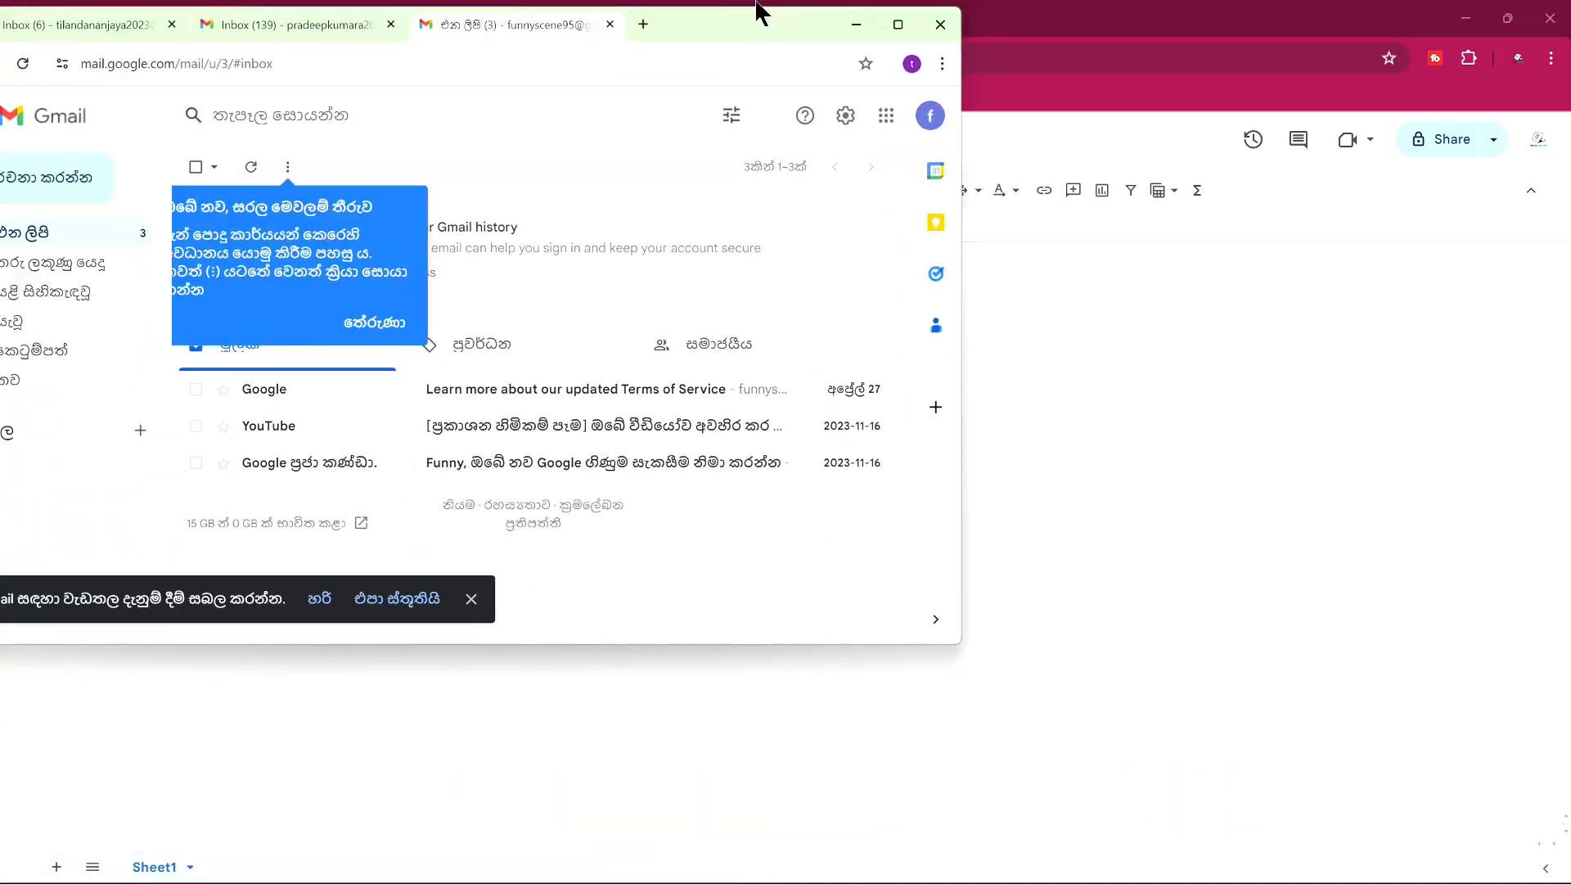
{"action": "left_click", "coordinate": [897, 26]}
{"action": "left_click", "coordinate": [104, 22]}
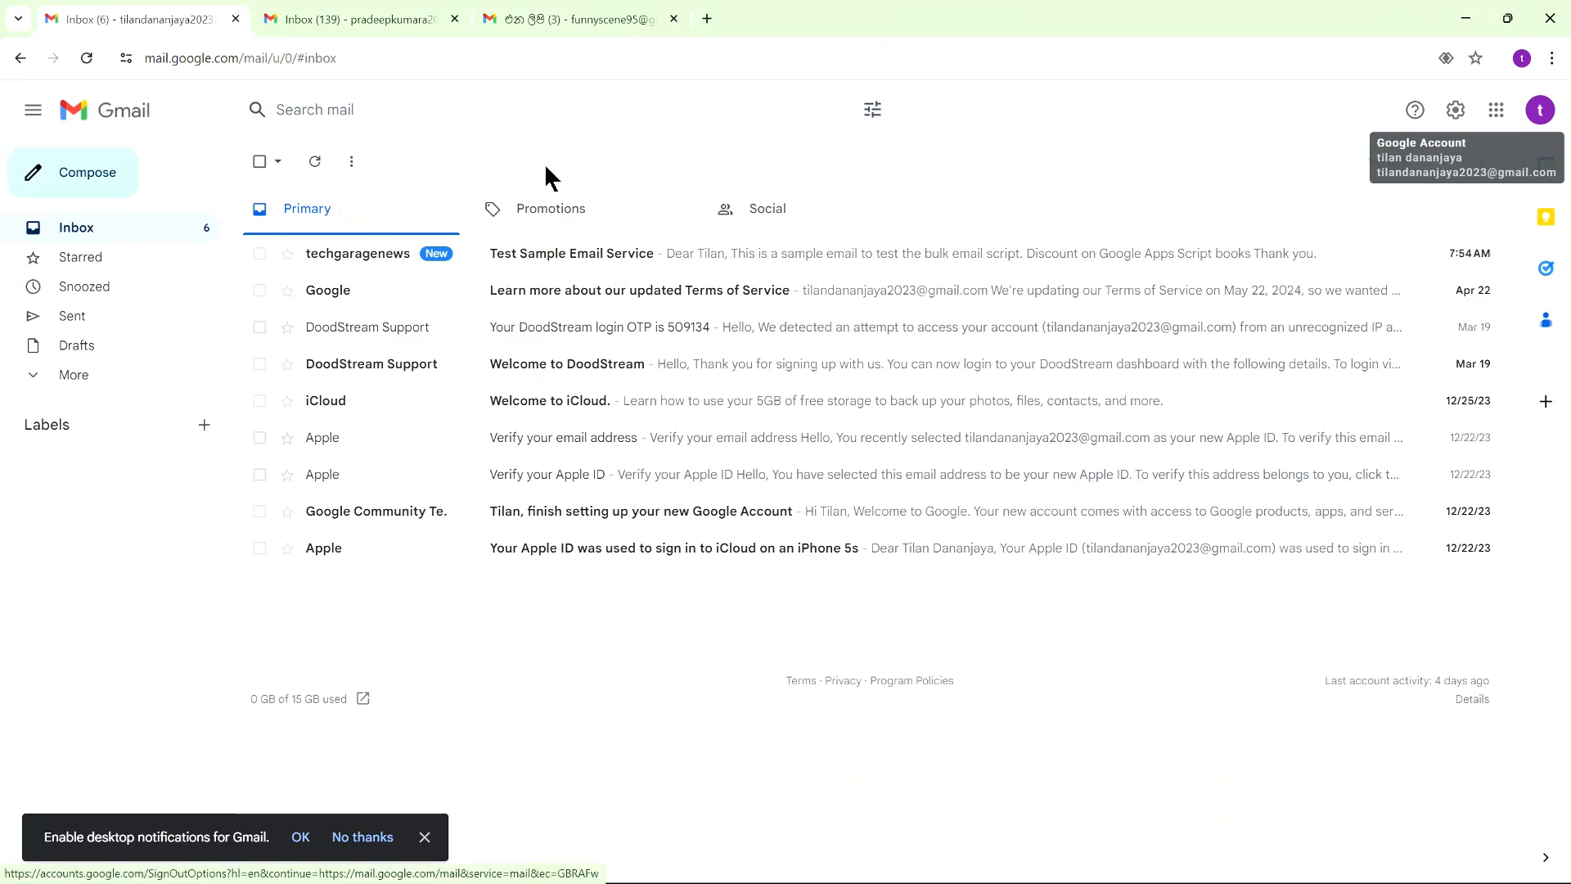
{"action": "left_click", "coordinate": [410, 25]}
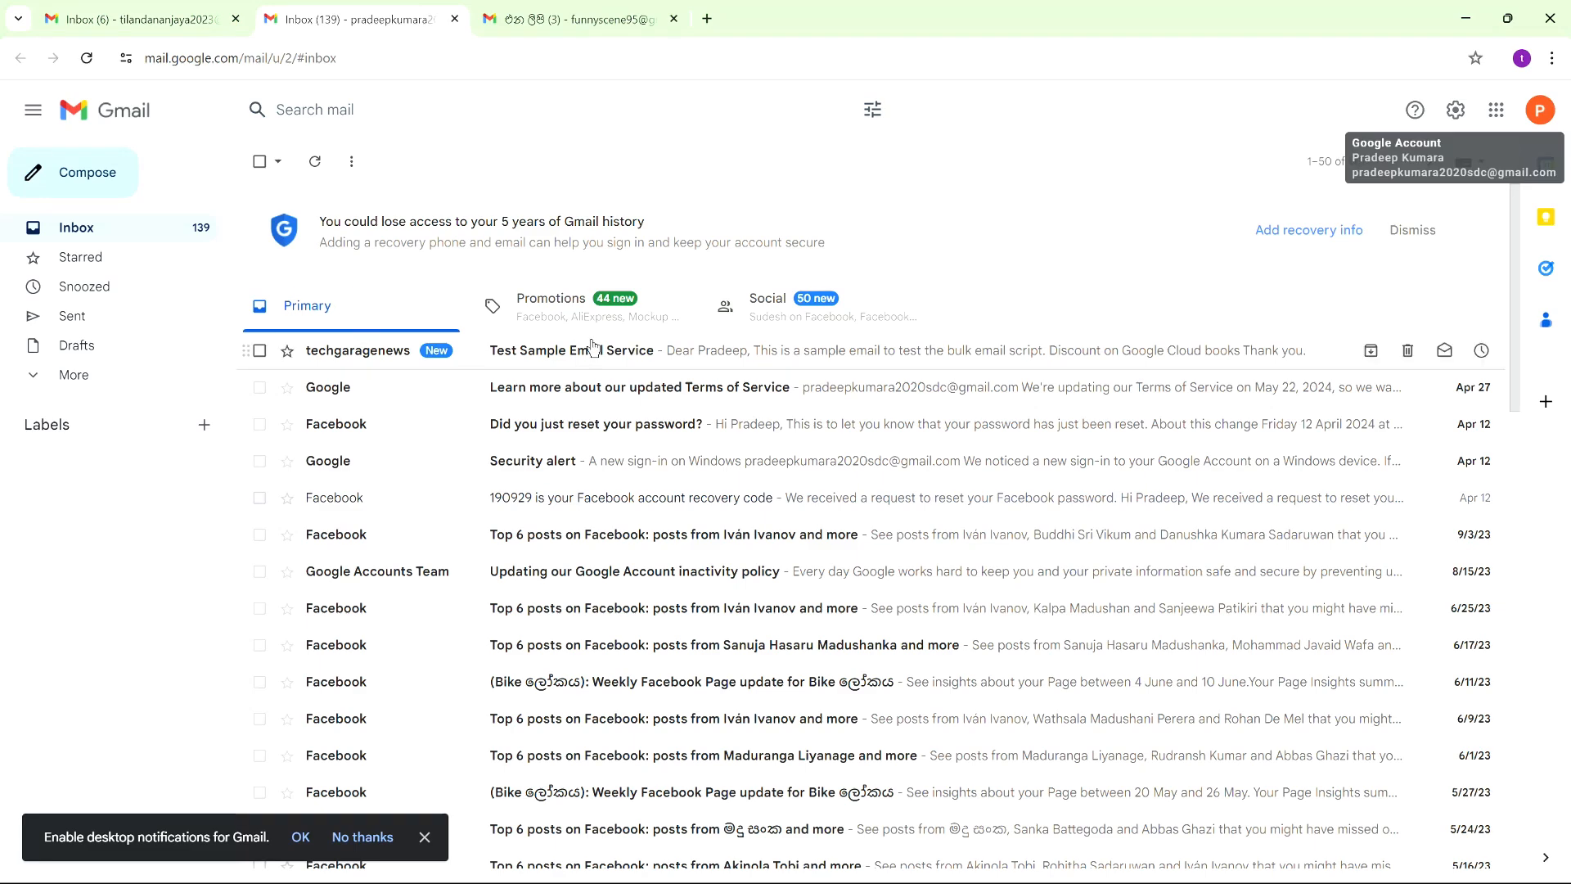
{"action": "left_click", "coordinate": [182, 7]}
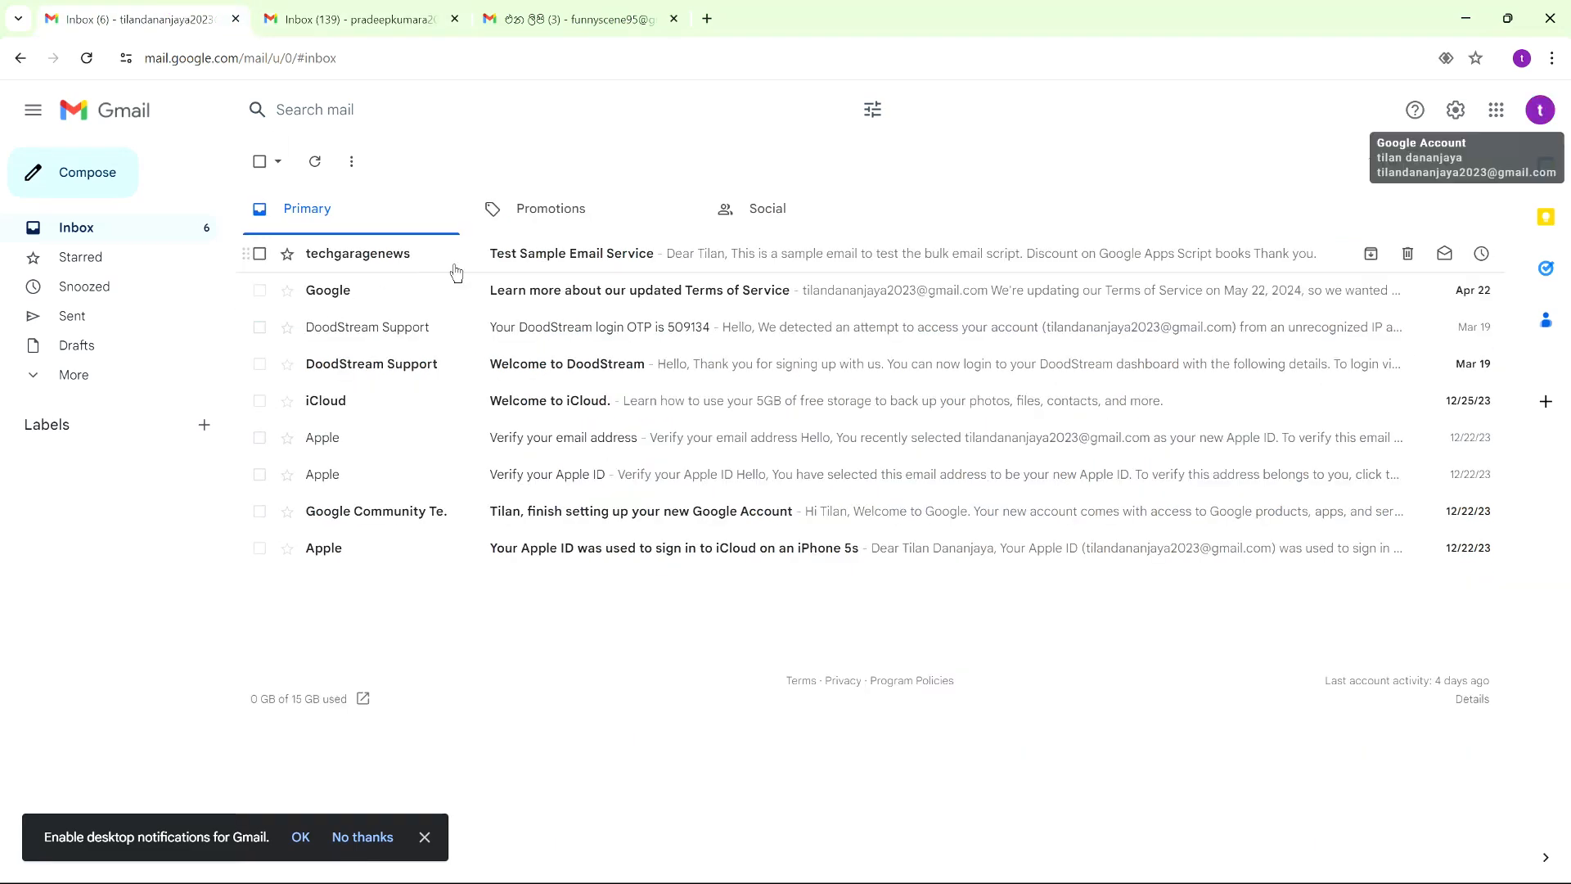
{"action": "left_click", "coordinate": [519, 257]}
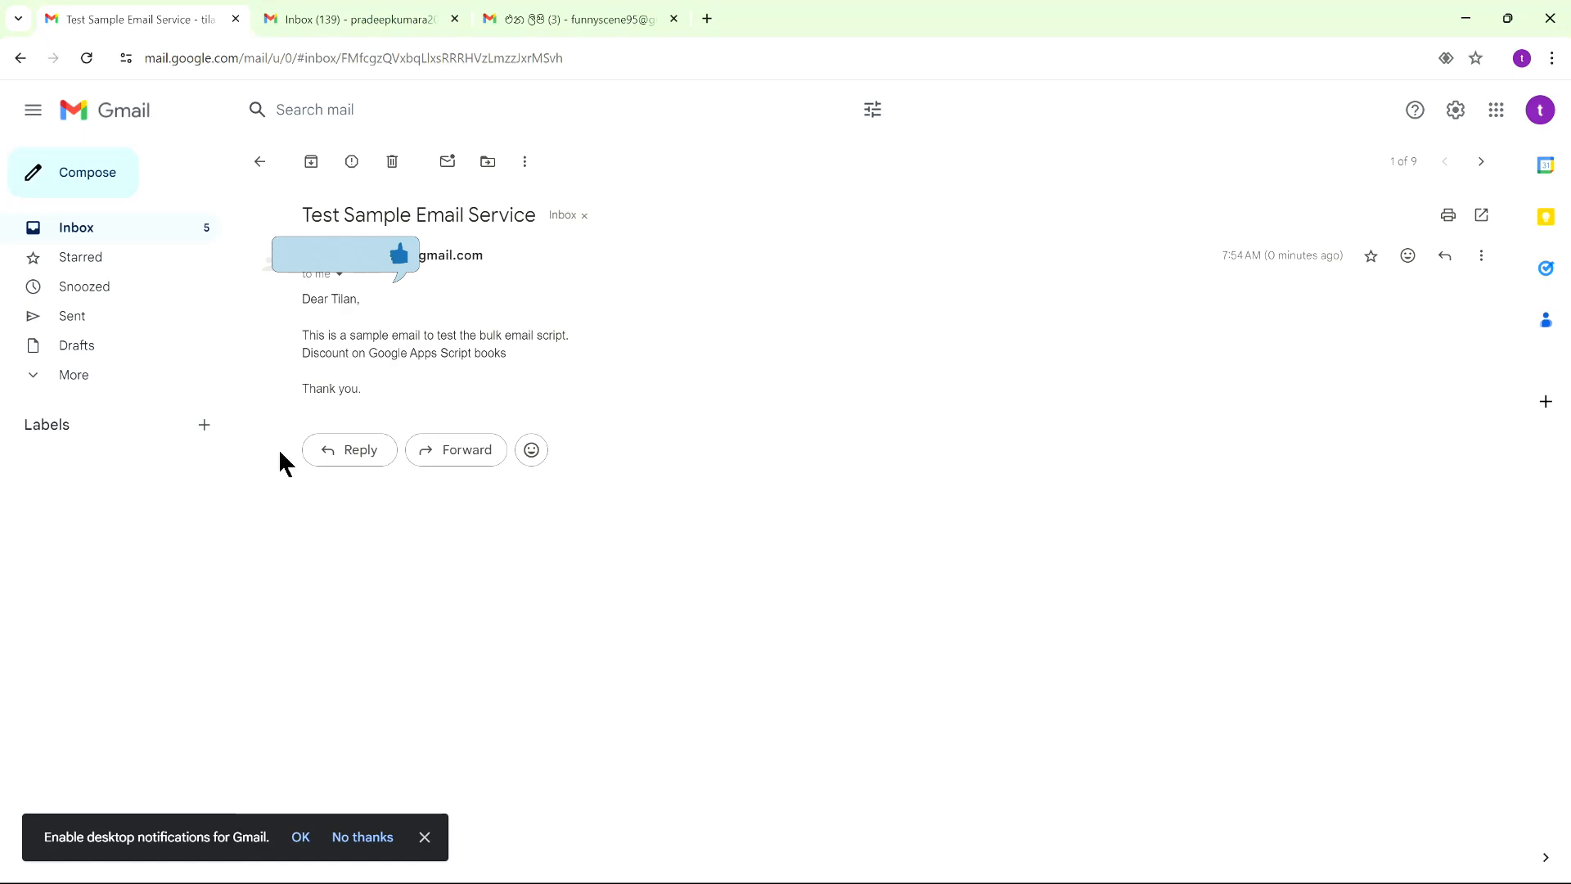
In the second recipient's inbox, open the Test Sample Email Service message and dismiss the toolbar and emoji tips.
{"action": "left_click", "coordinate": [385, 30]}
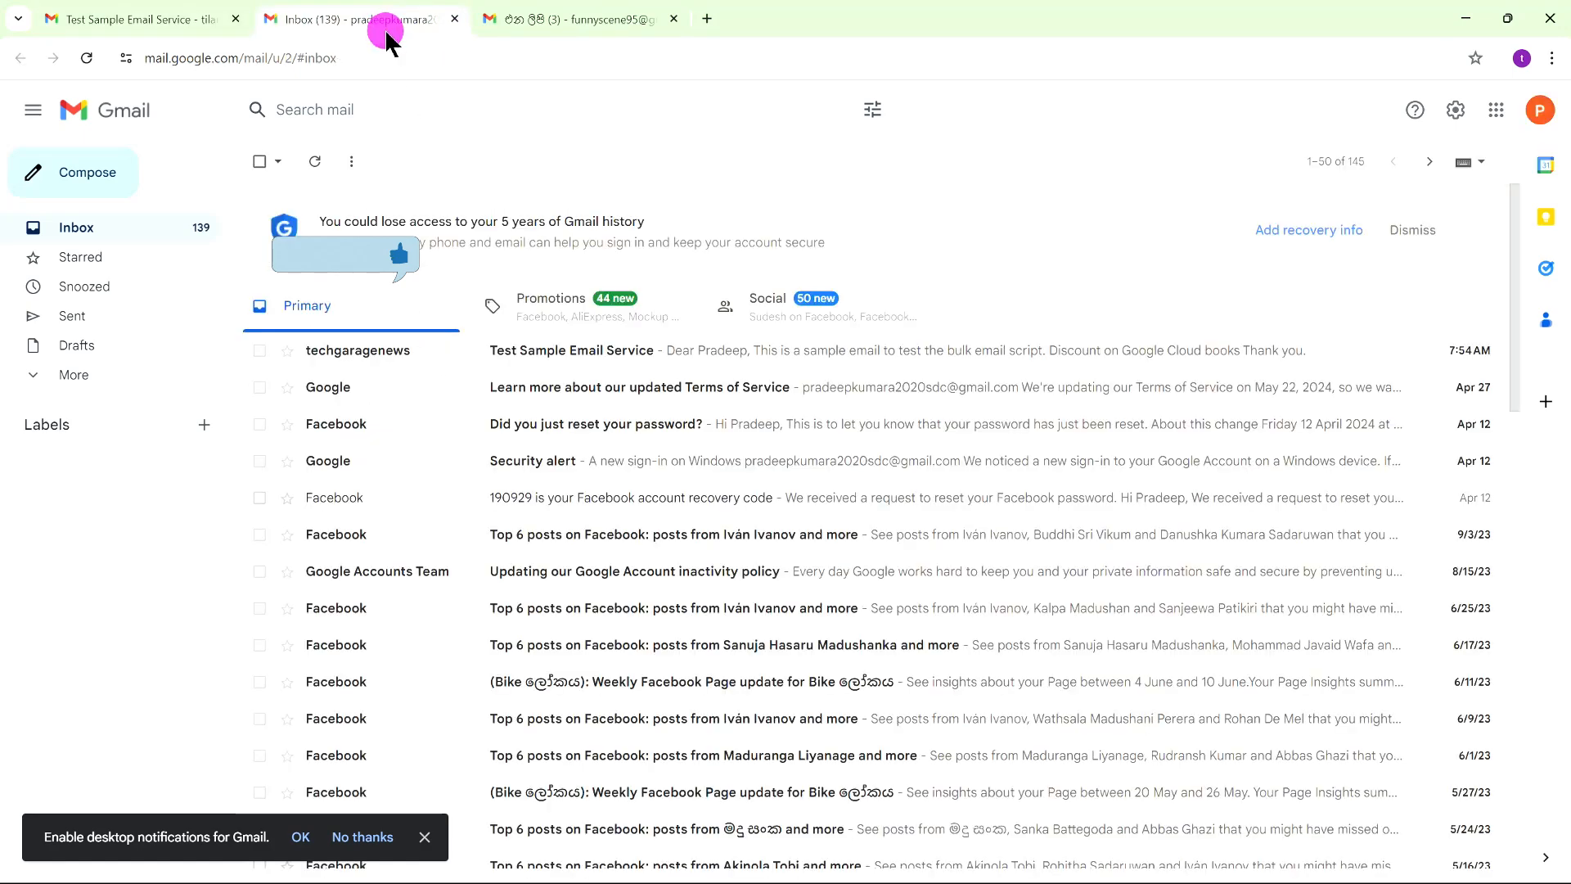
{"action": "left_click", "coordinate": [563, 350]}
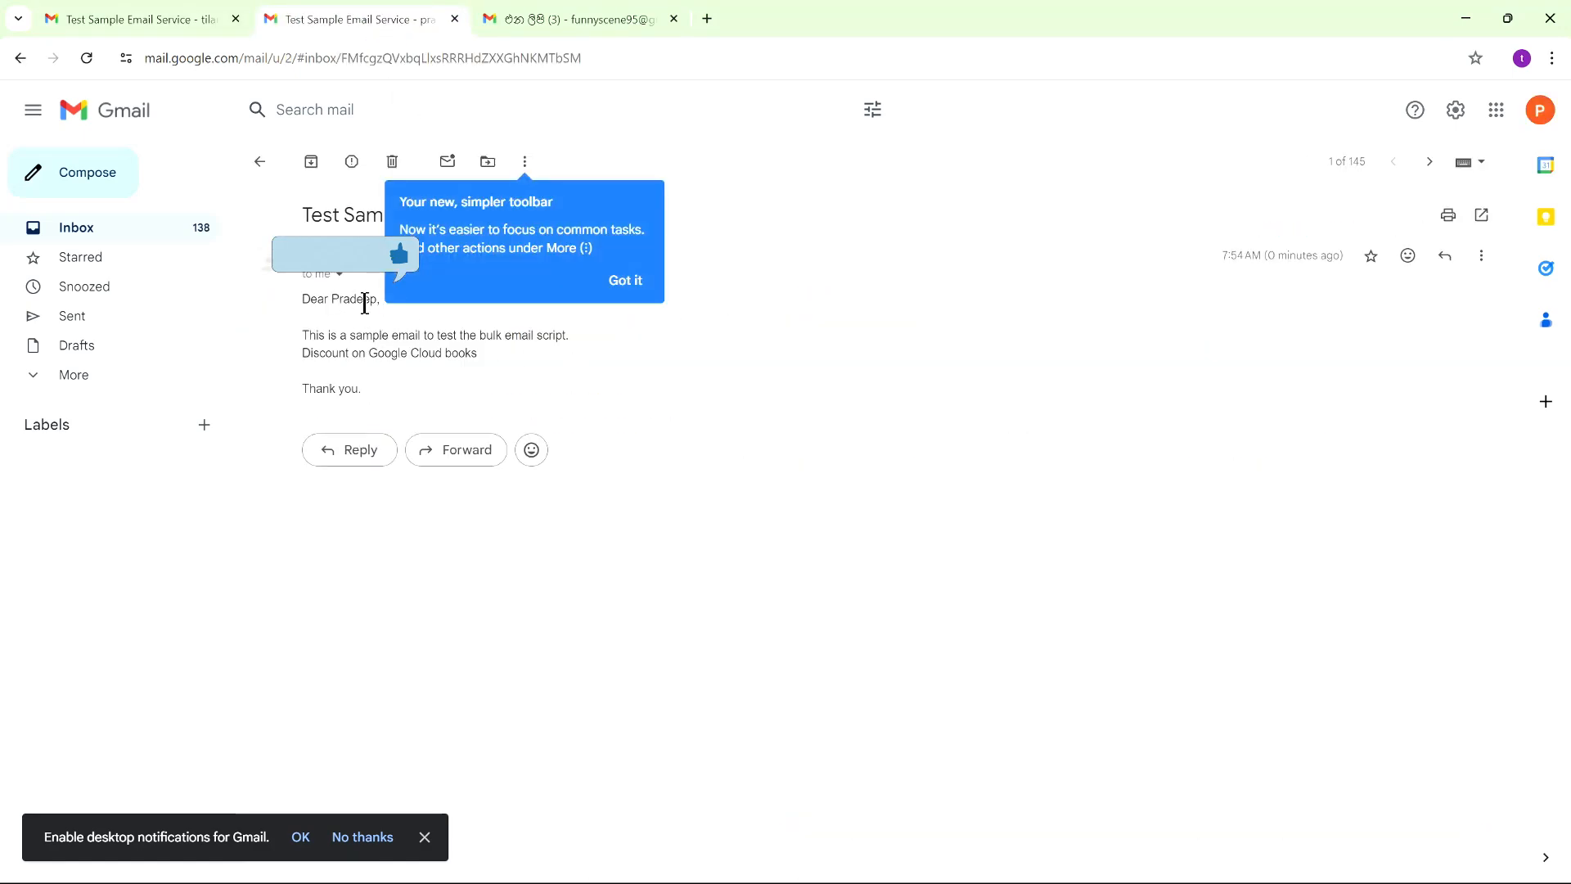
{"action": "left_click", "coordinate": [626, 280]}
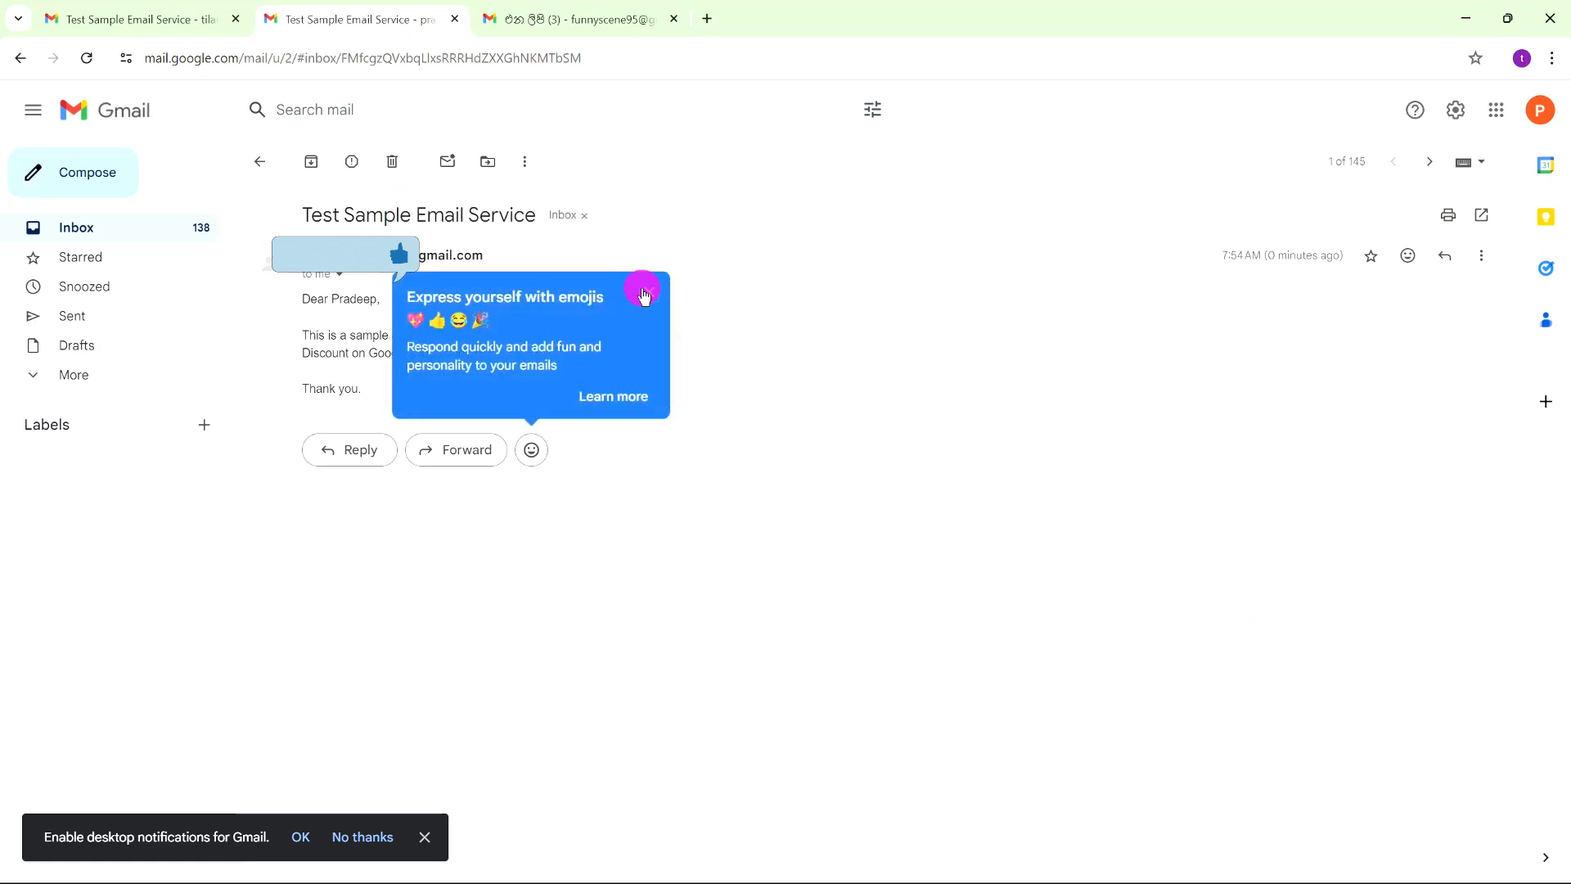
{"action": "left_click", "coordinate": [646, 293]}
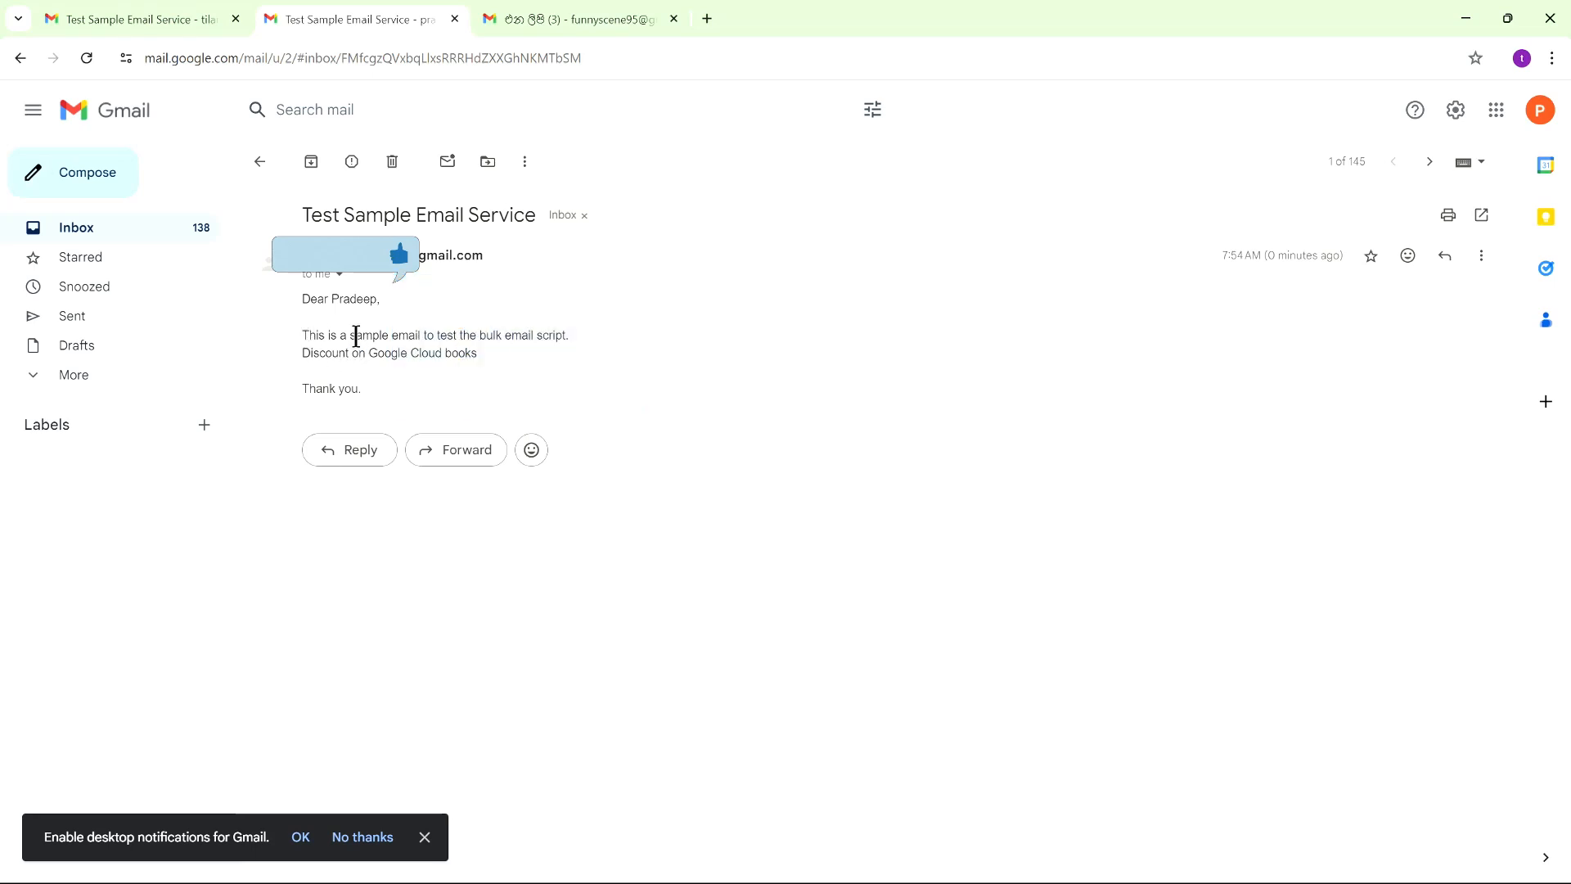